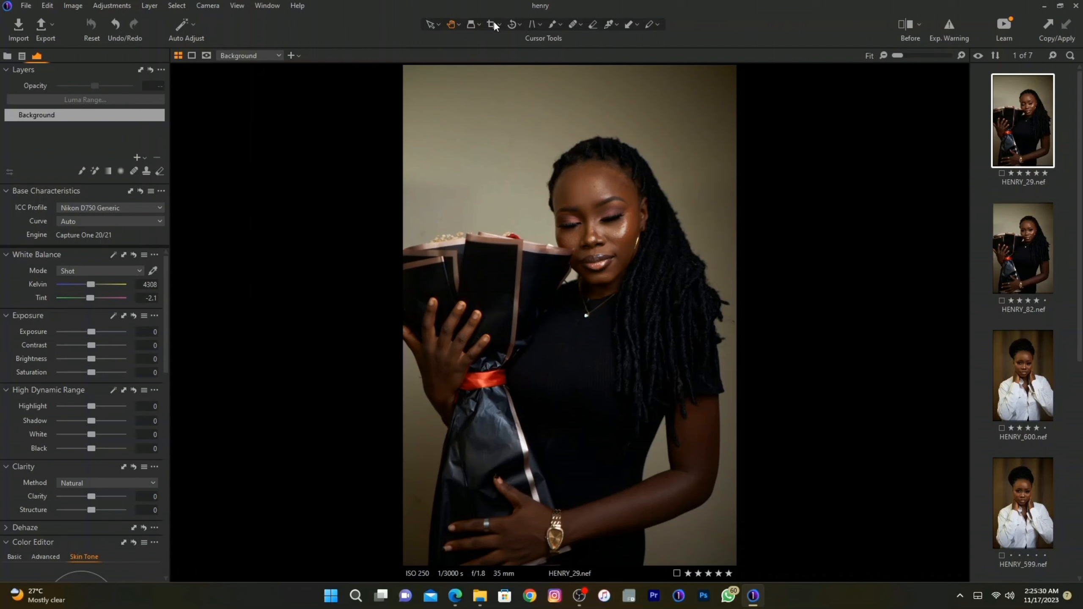
Crop the portrait slightly tighter, mainly trimming the empty wall above the woman's head.
click(492, 24)
drag(566, 560, 565, 602)
drag(409, 316, 376, 321)
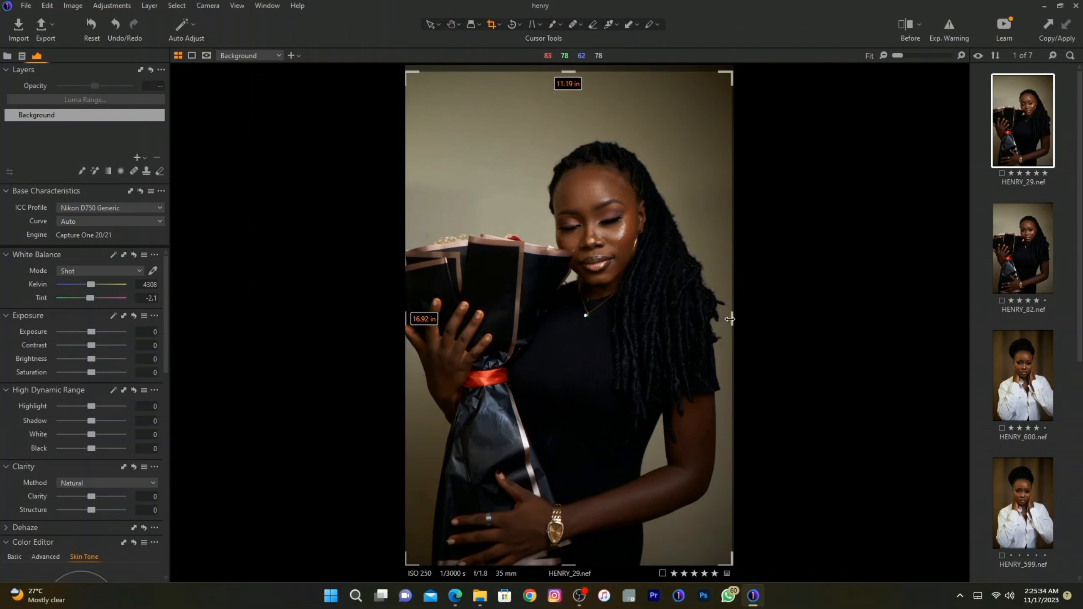
drag(730, 318, 795, 318)
drag(575, 70, 579, 106)
click(451, 24)
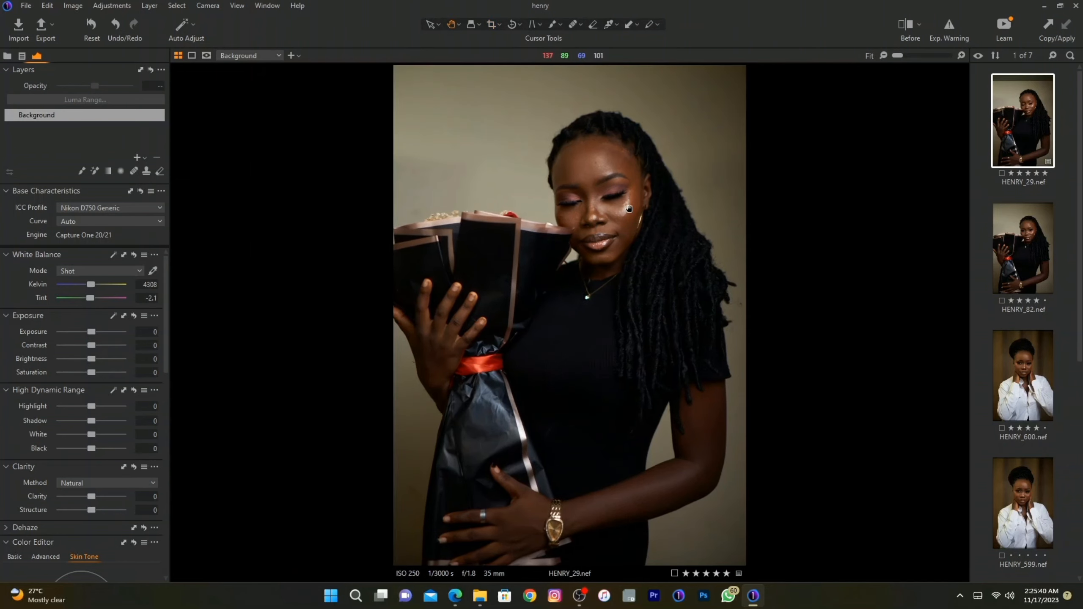
Set the photo's ICC profile to the Canon EOS 5DS R ProStandard camera profile.
scroll(587, 192, up, 2)
scroll(626, 192, down, 2)
drag(89, 286, 85, 288)
click(103, 208)
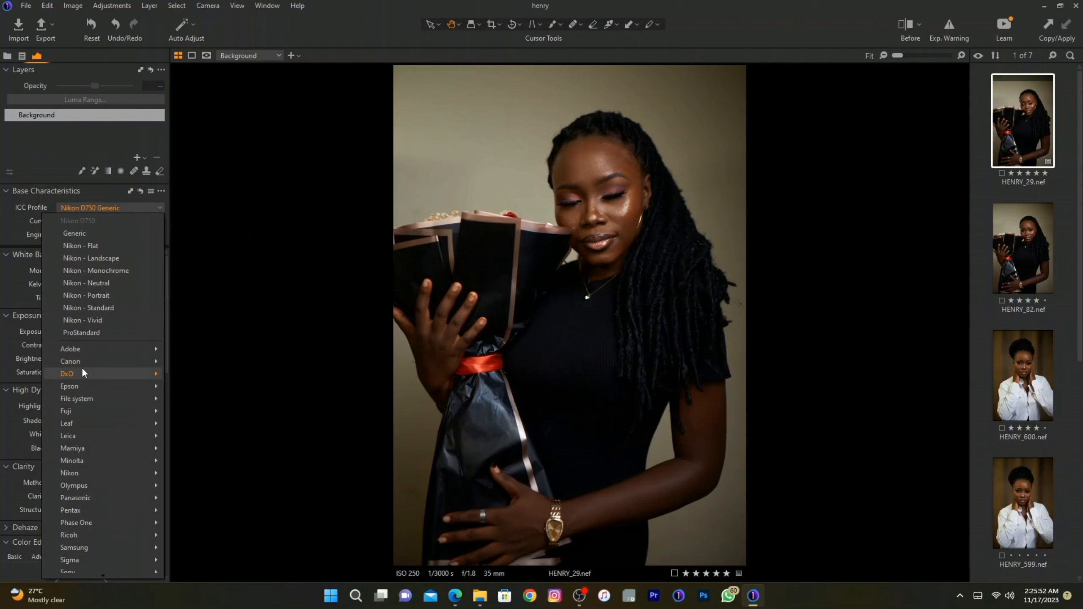
mouse_move(82, 361)
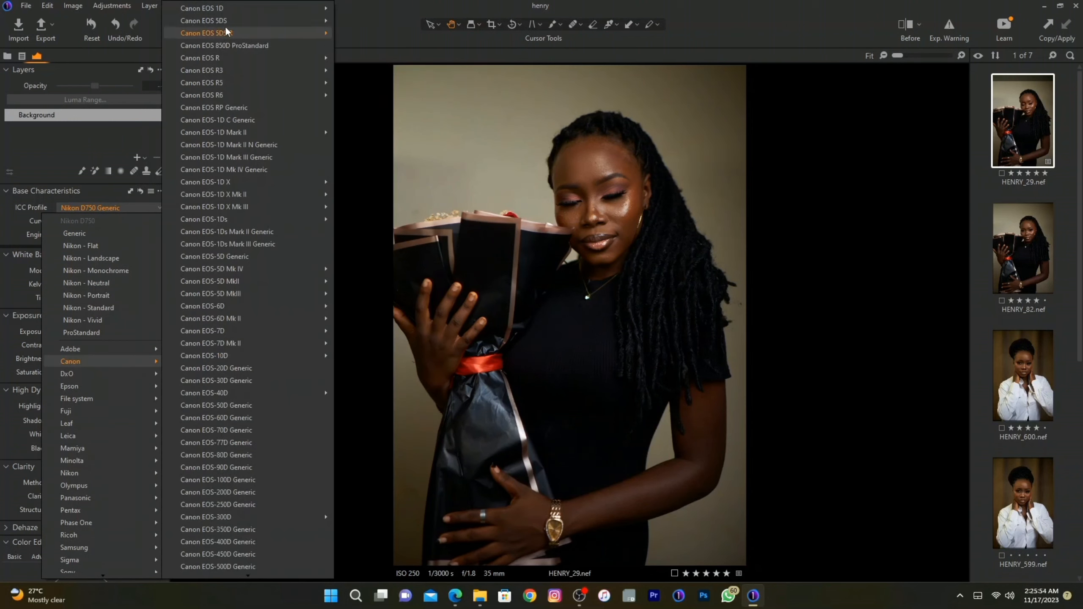
mouse_move(229, 14)
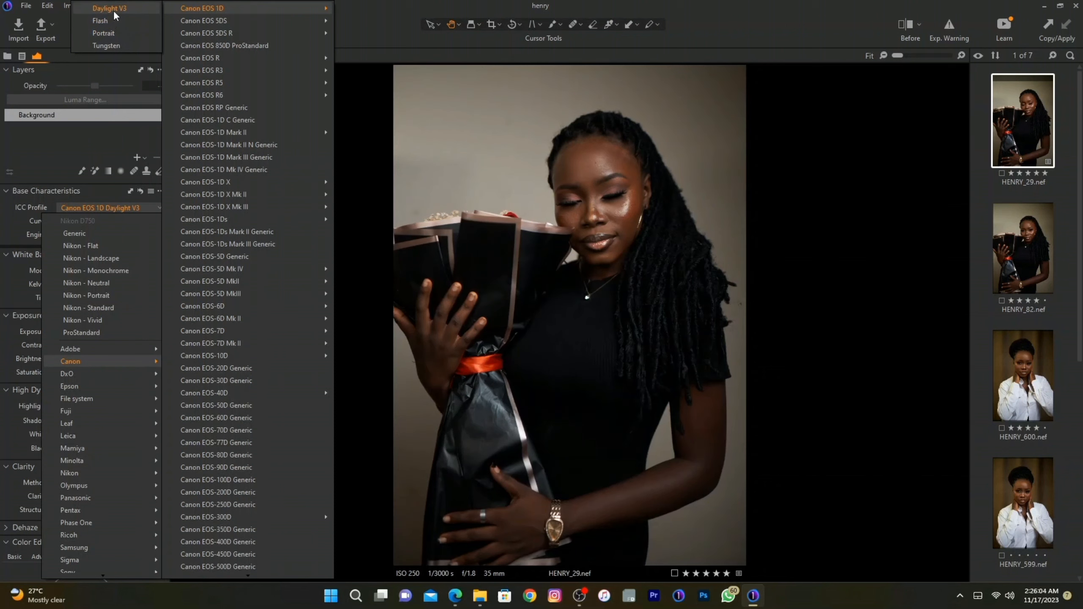
mouse_move(186, 21)
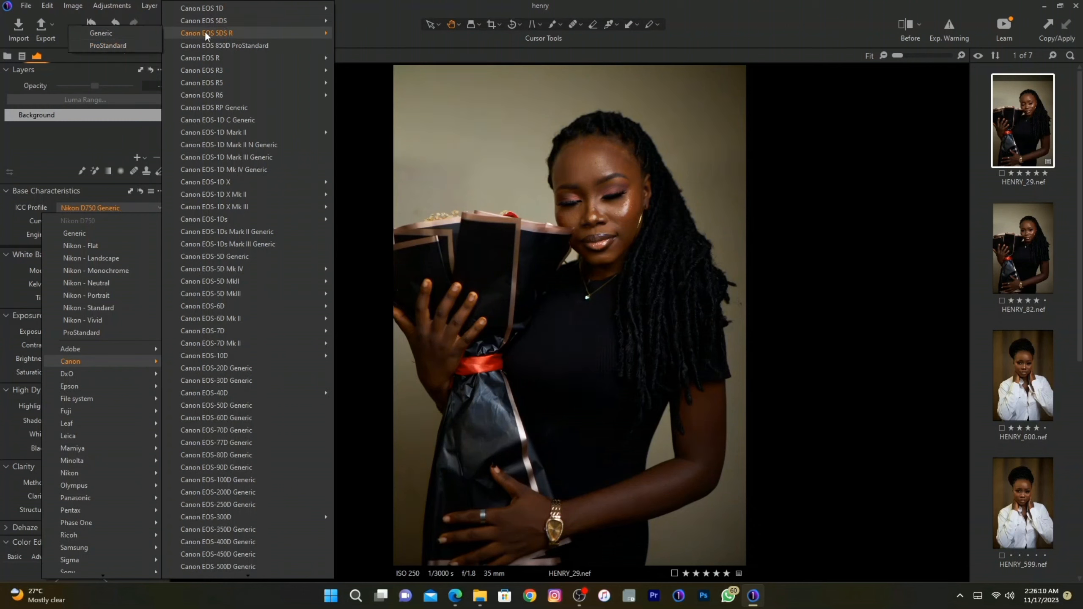
click(139, 45)
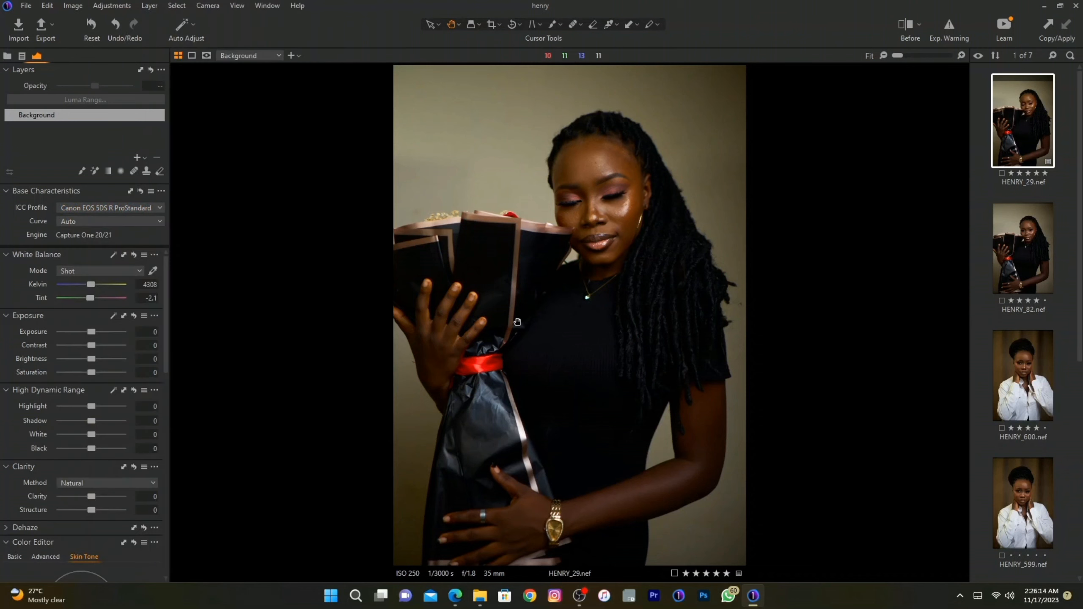
Compare the portrait in the before/after split view and set the white balance Kelvin value to 4151.
click(907, 23)
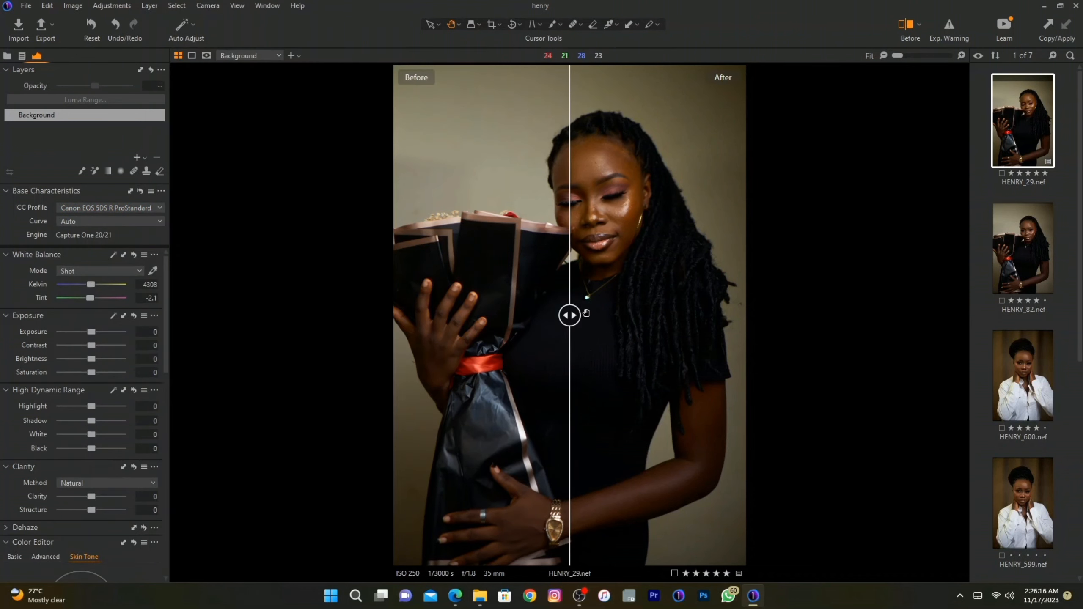
drag(572, 324, 119, 355)
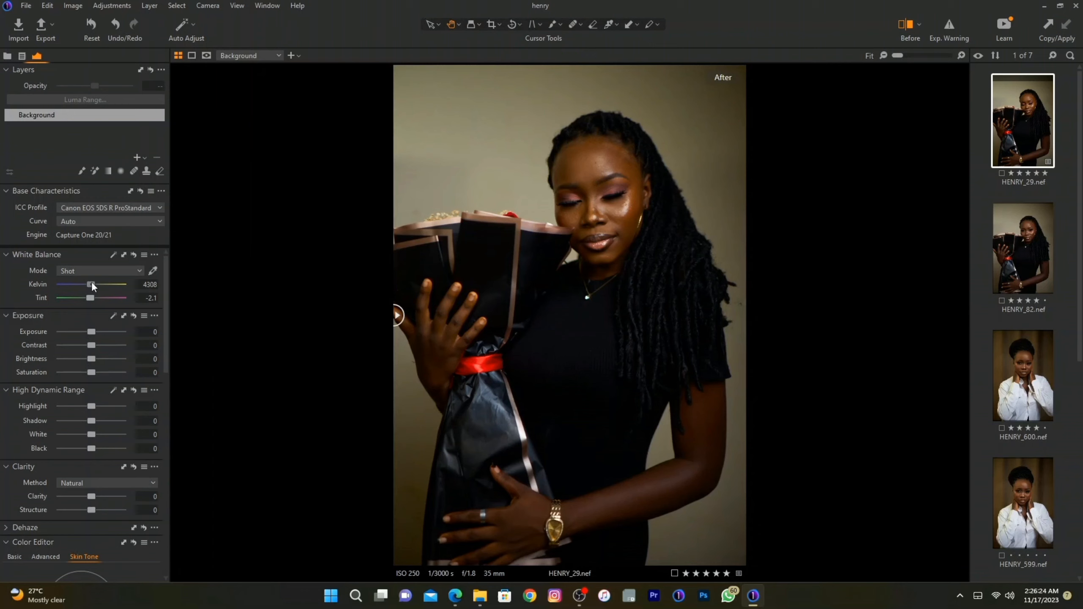
drag(93, 285, 89, 286)
double_click(88, 283)
drag(89, 284, 88, 285)
Examine the skin texture and highlights on the face up close, then the portrait as a whole.
scroll(128, 411, down, 1)
scroll(579, 350, up, 2)
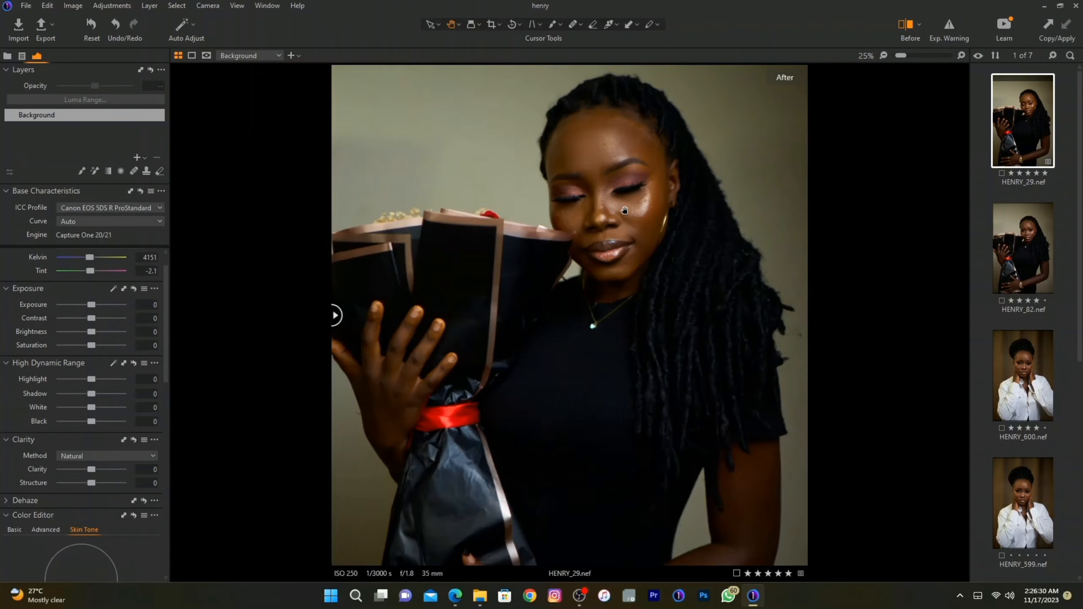
scroll(725, 137, up, 2)
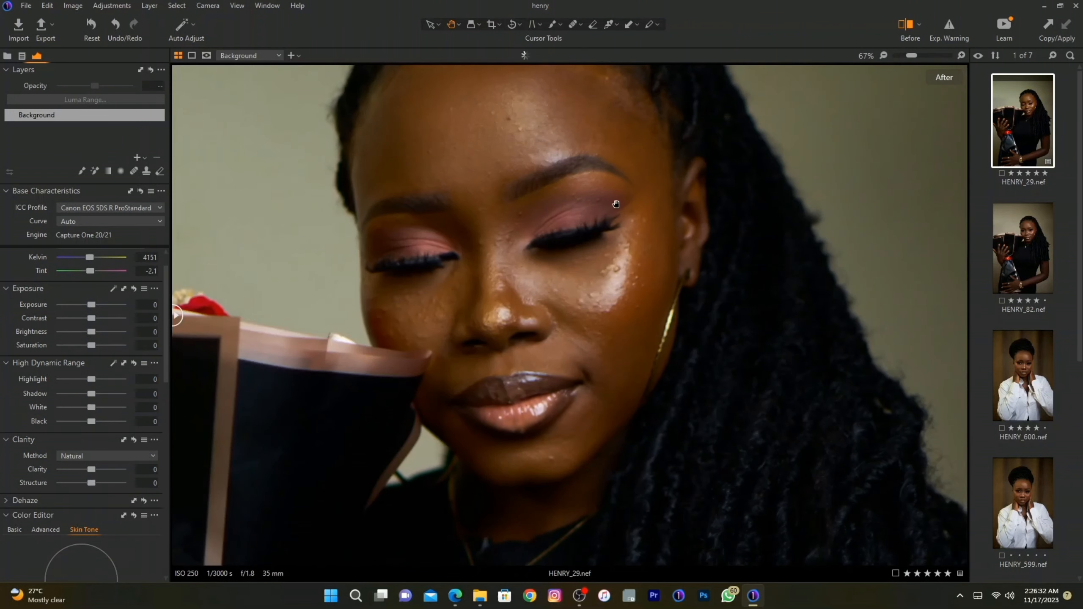
scroll(670, 234, up, 2)
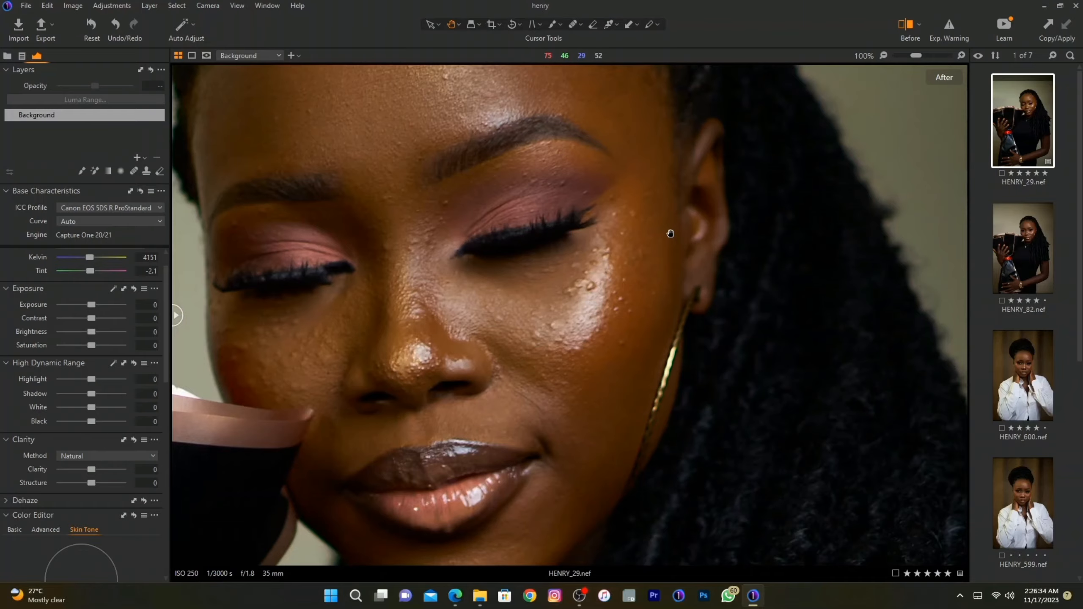
scroll(670, 234, down, 4)
scroll(612, 181, up, 2)
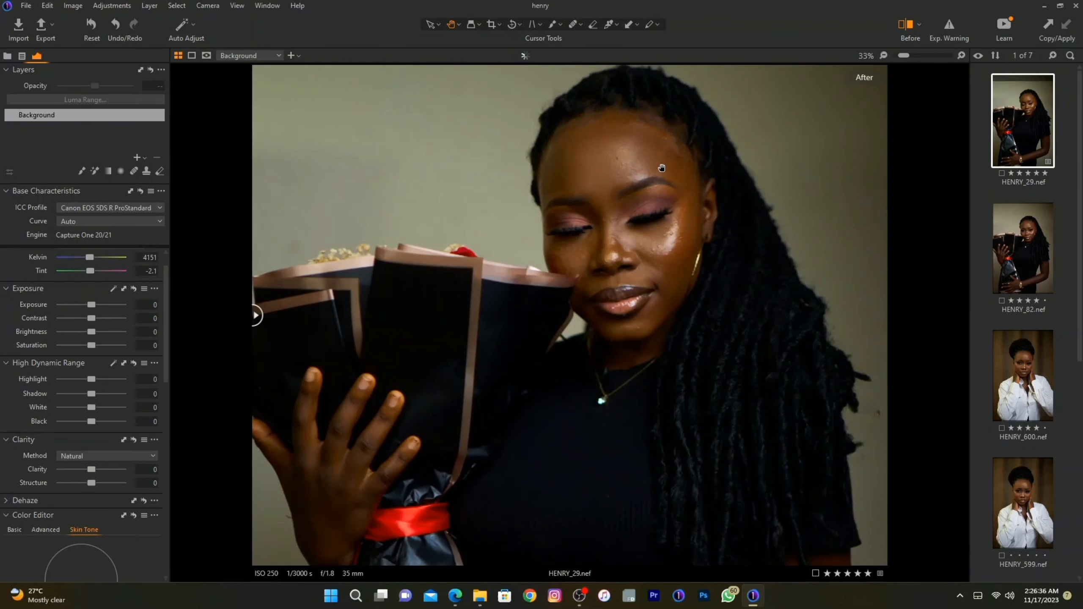
scroll(612, 182, down, 2)
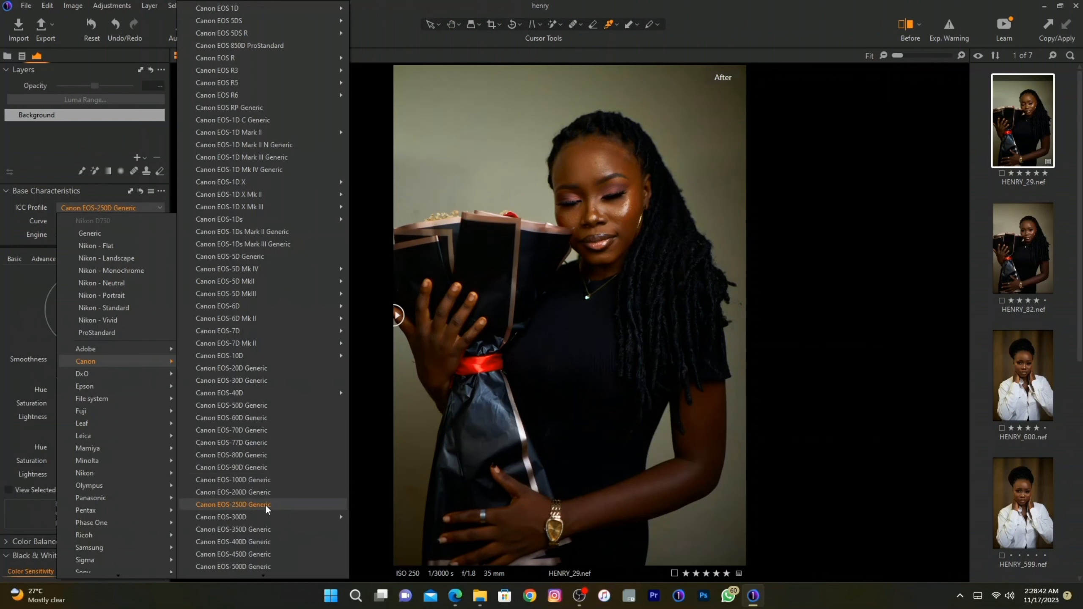
Change the ICC profile to Canon EOS 5DS ProStandard and check the skin tones in the after view.
mouse_move(262, 518)
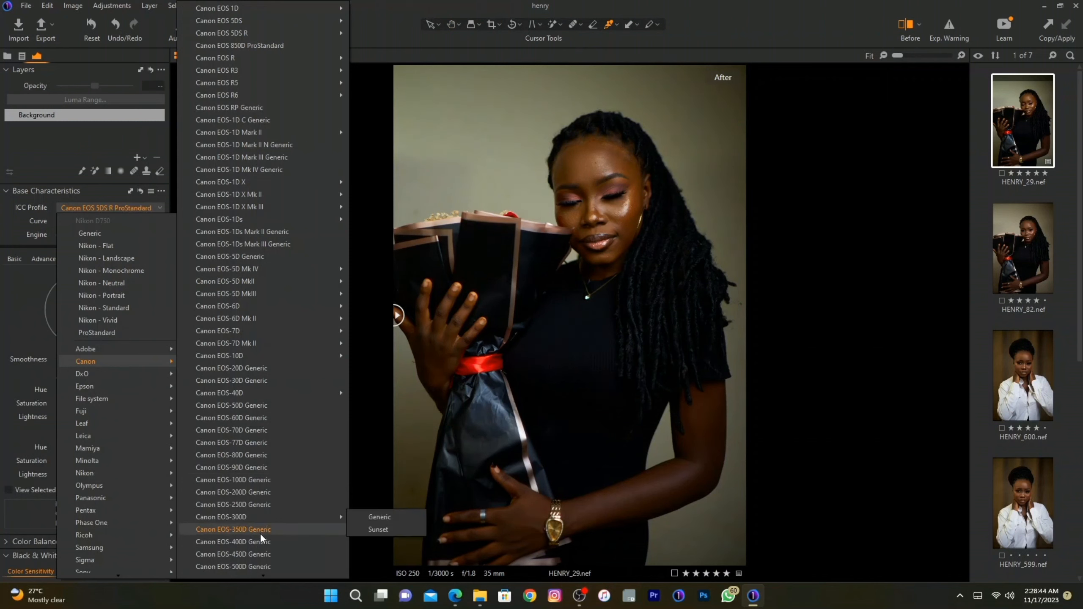
mouse_move(306, 516)
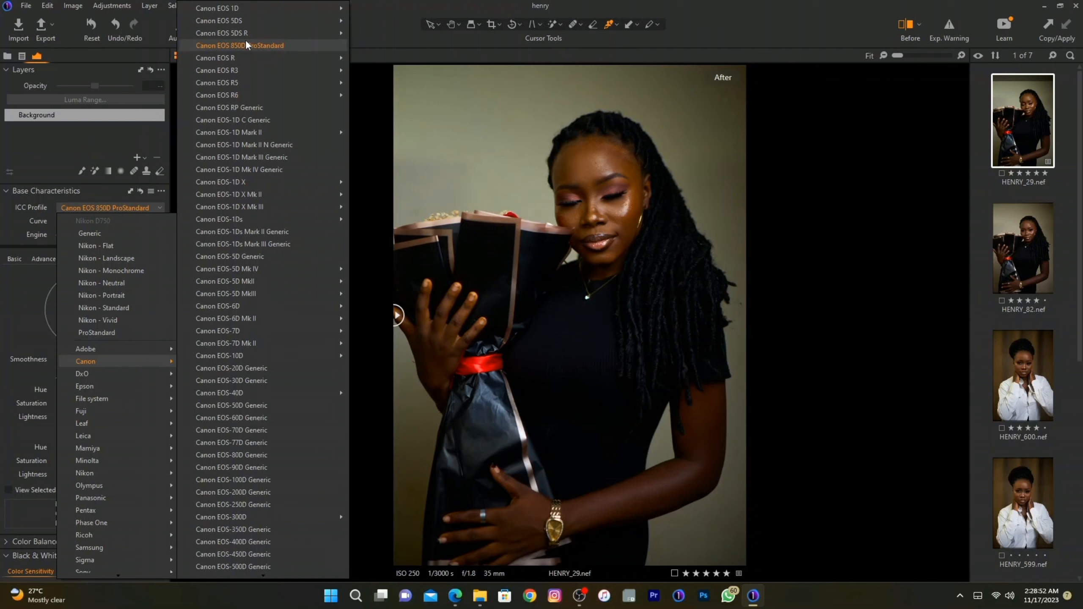
mouse_move(245, 32)
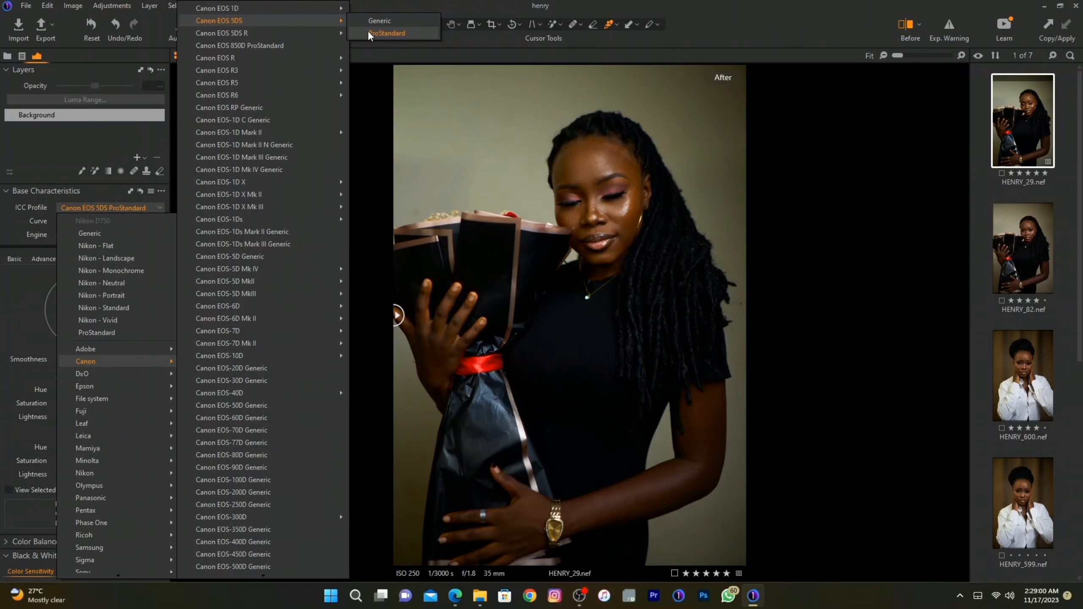
click(369, 34)
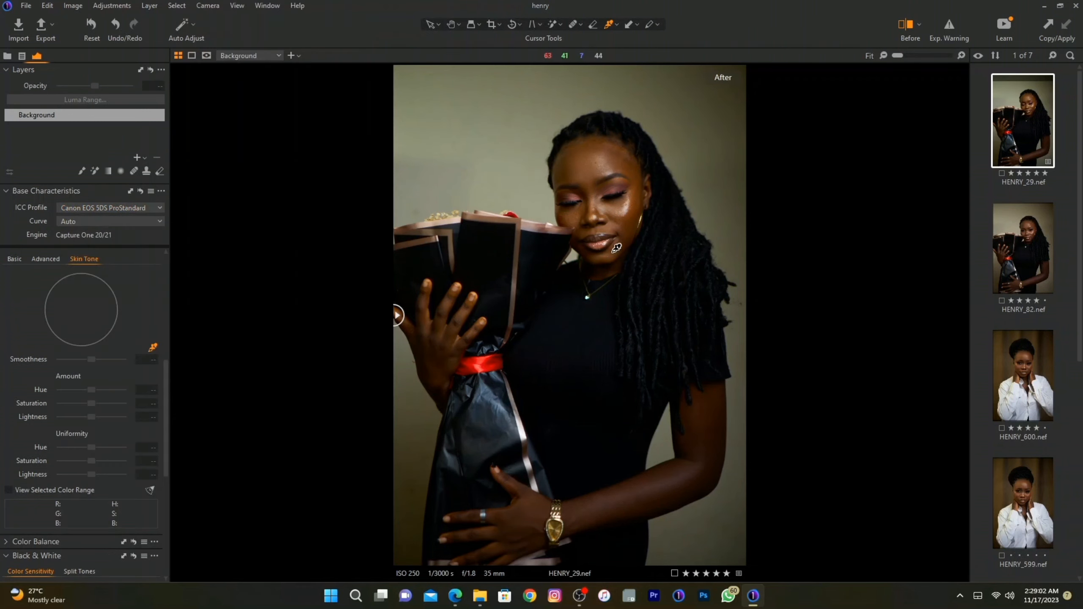
scroll(634, 180, up, 5)
scroll(634, 180, down, 5)
drag(399, 317, 167, 307)
scroll(639, 165, up, 3)
scroll(741, 280, down, 3)
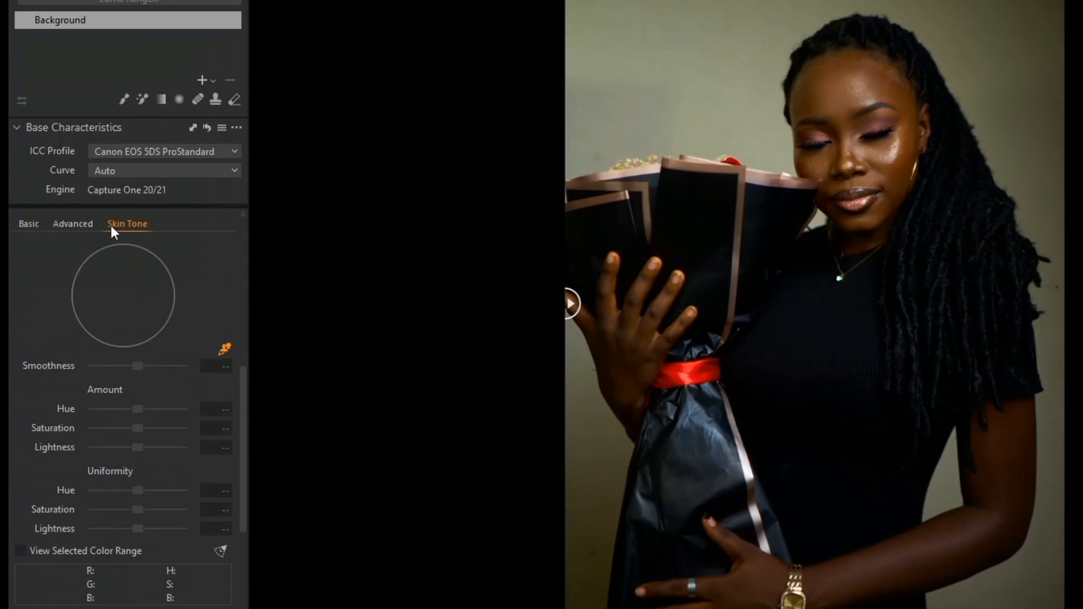
Set the exposure brightness to 15 and adjust the High Dynamic Range tones.
scroll(130, 275, up, 3)
scroll(127, 341, down, 5)
scroll(129, 337, up, 10)
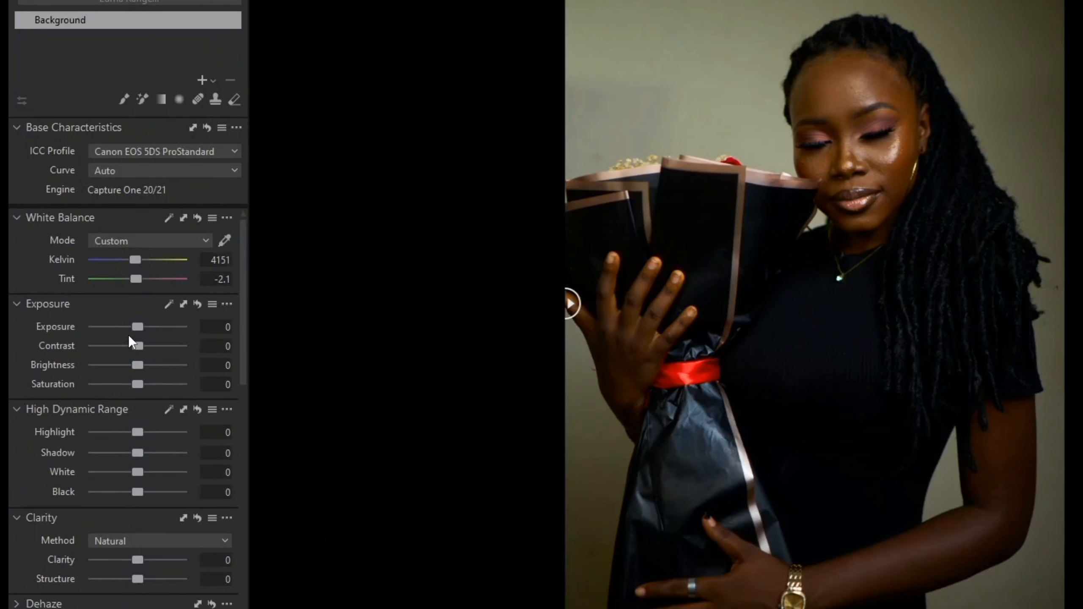
drag(149, 368, 151, 369)
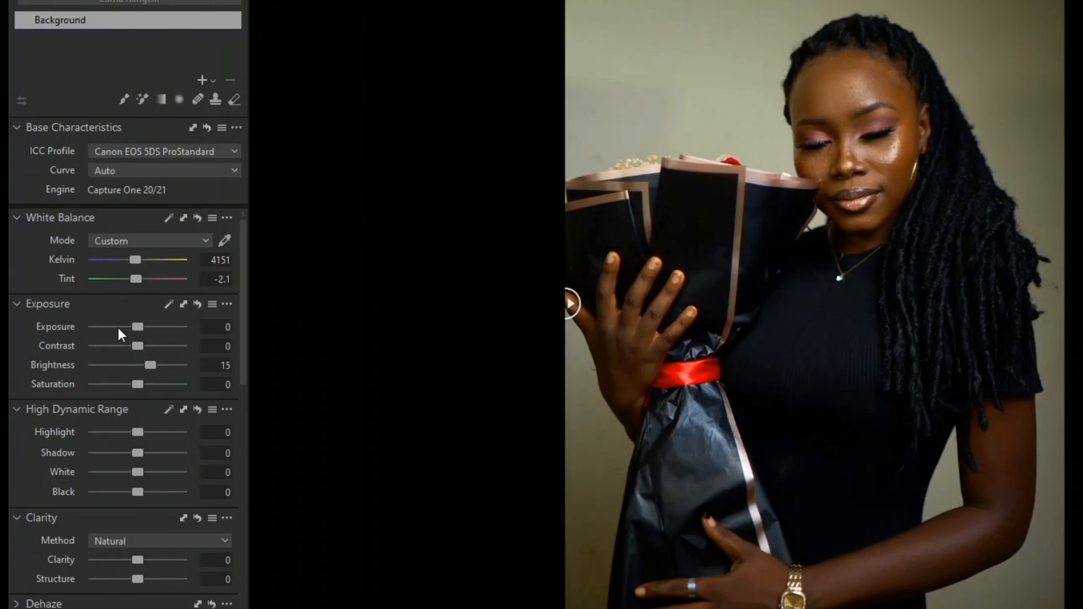
drag(161, 437, 156, 477)
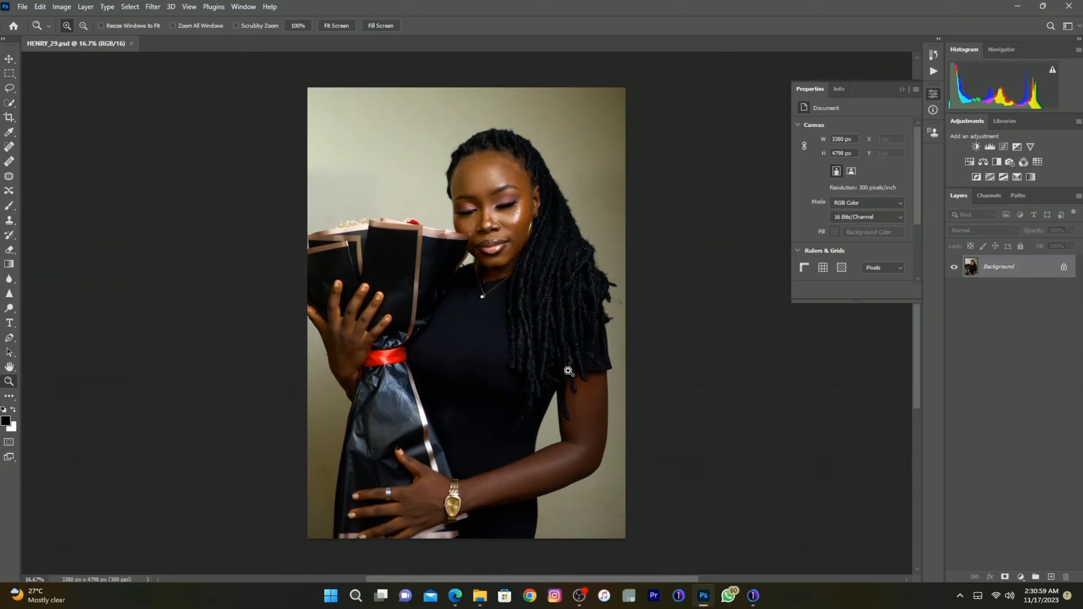
In Photoshop, apply the Retouch4me Heal filter to the Background layer of HENRY_29.psd.
click(590, 294)
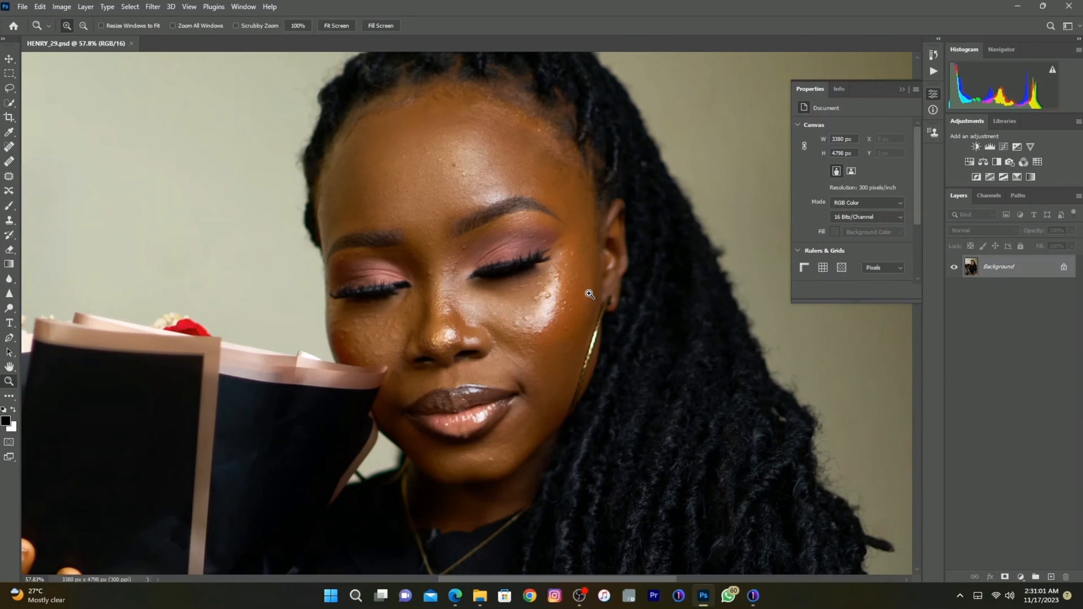
click(154, 6)
mouse_move(221, 281)
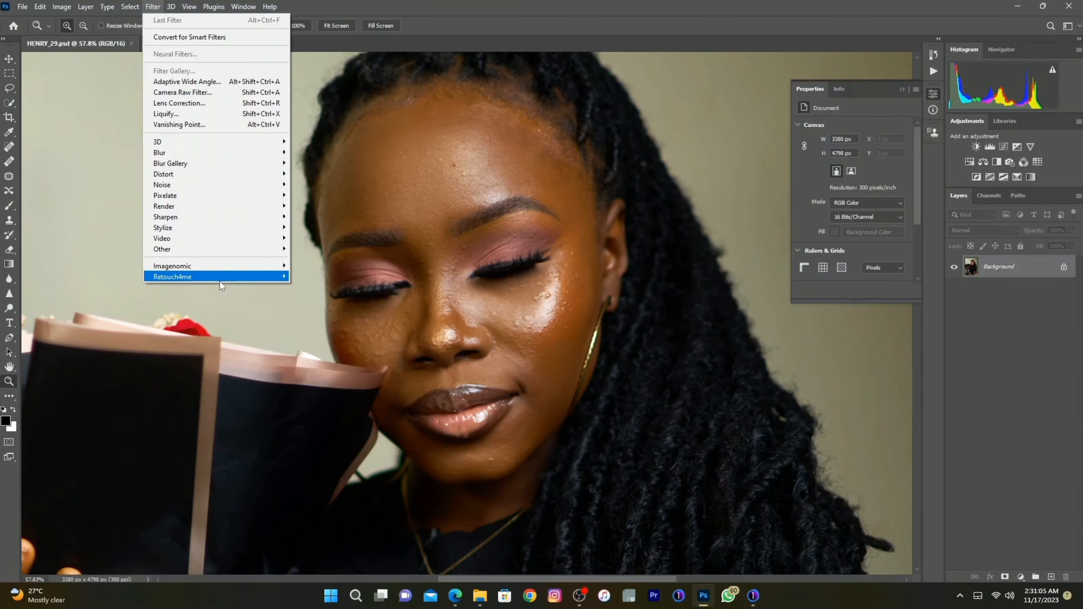
click(312, 282)
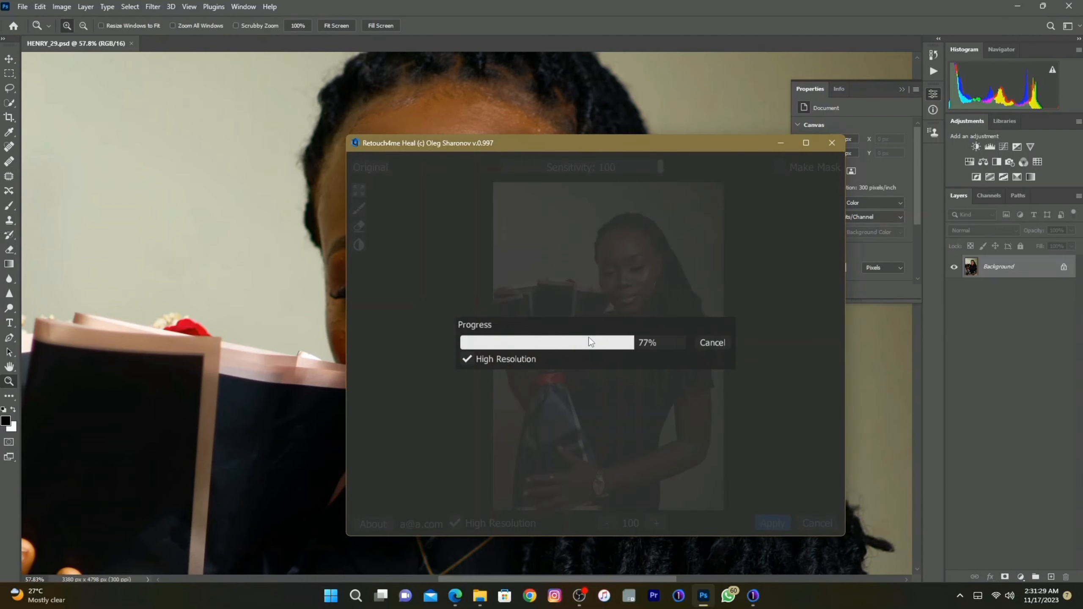
click(772, 523)
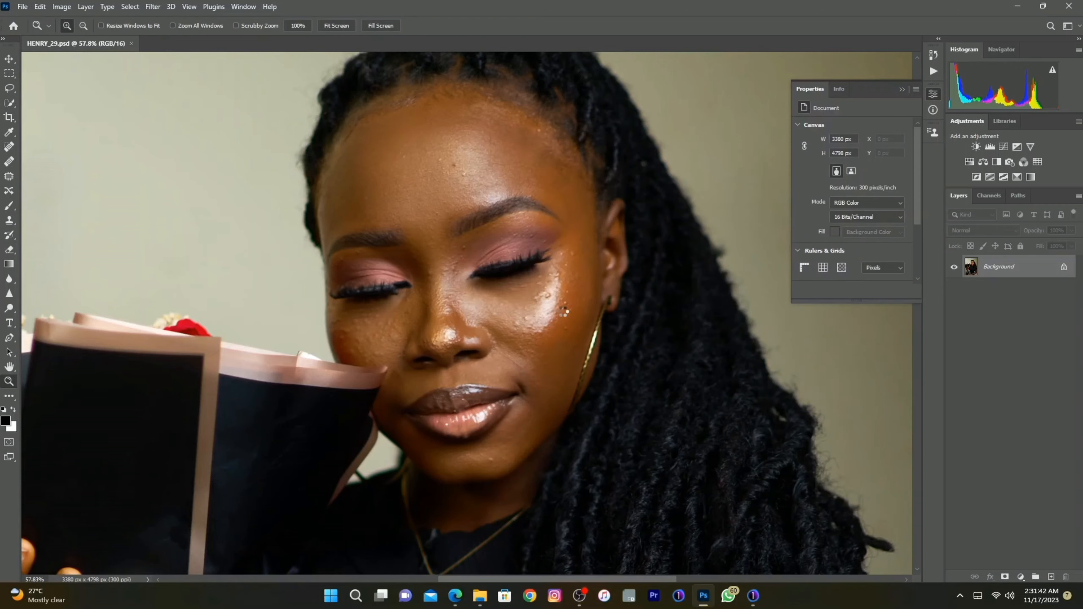
Patch the remaining blemishes on the cheek beside the bouquet using the Patch tool.
key(ctrl+plus)
key(j)
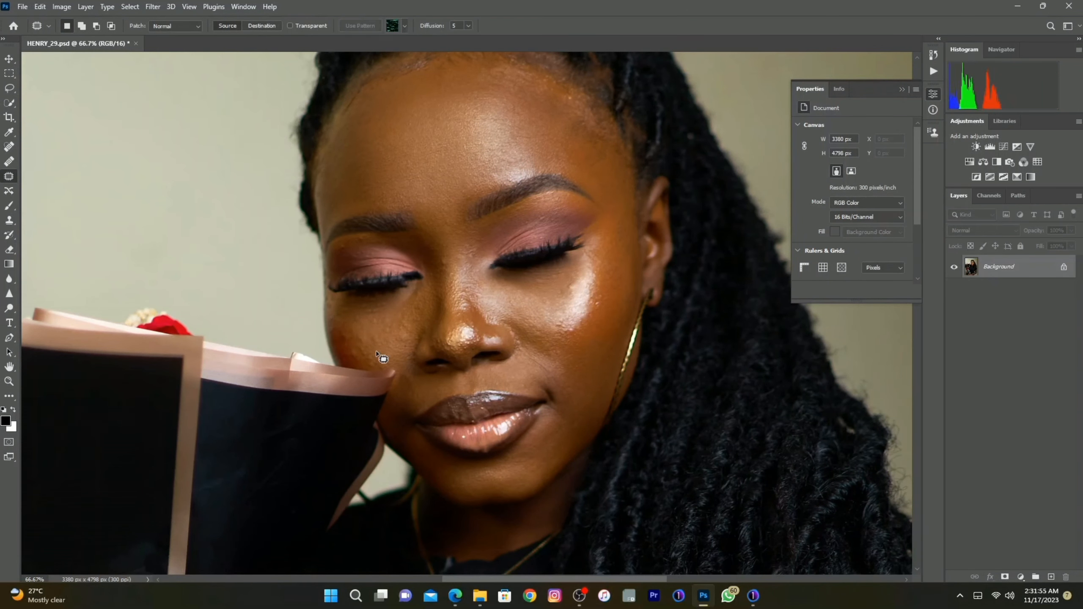
mouse_move(375, 351)
mouse_down()
mouse_move(359, 358)
mouse_move(349, 341)
mouse_move(386, 343)
mouse_up()
drag(384, 344, 386, 333)
drag(373, 334, 357, 328)
drag(399, 334, 409, 344)
click(491, 223)
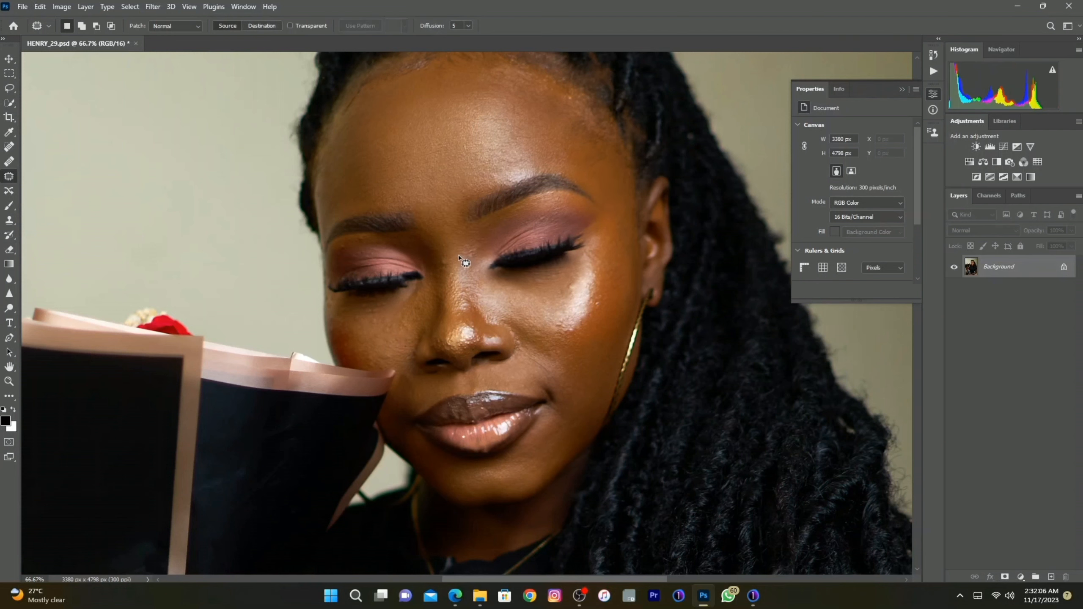
Patch the uneven spots on the nose bridge and on the brightly highlighted cheek beside the earring.
mouse_move(449, 256)
mouse_down()
mouse_move(448, 266)
mouse_move(437, 245)
mouse_up()
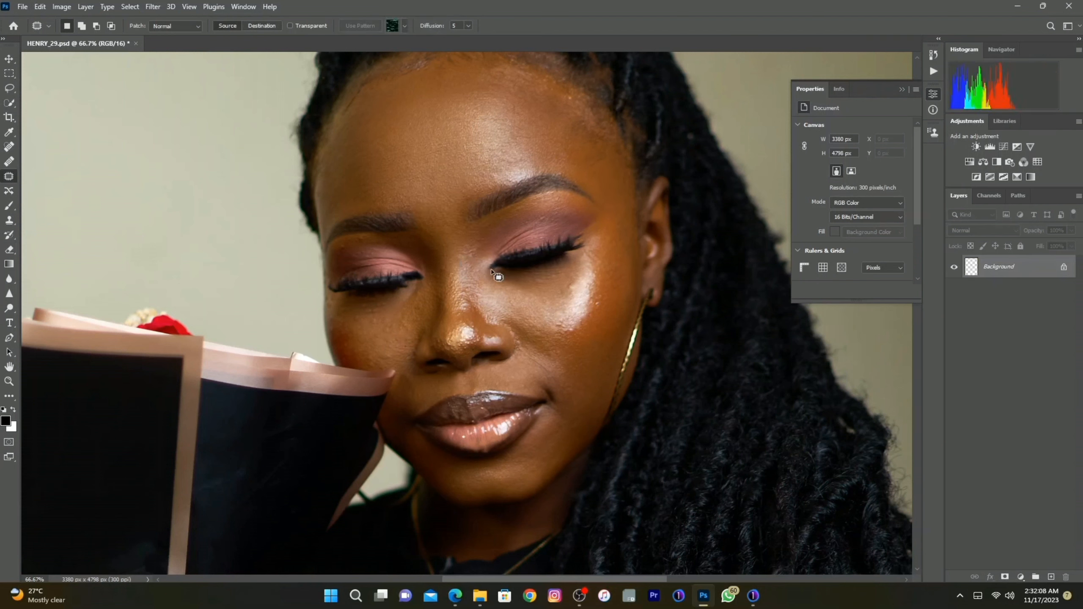
mouse_move(570, 280)
mouse_down()
mouse_move(575, 293)
mouse_move(570, 282)
mouse_up()
drag(572, 288, 543, 291)
key(ctrl+d)
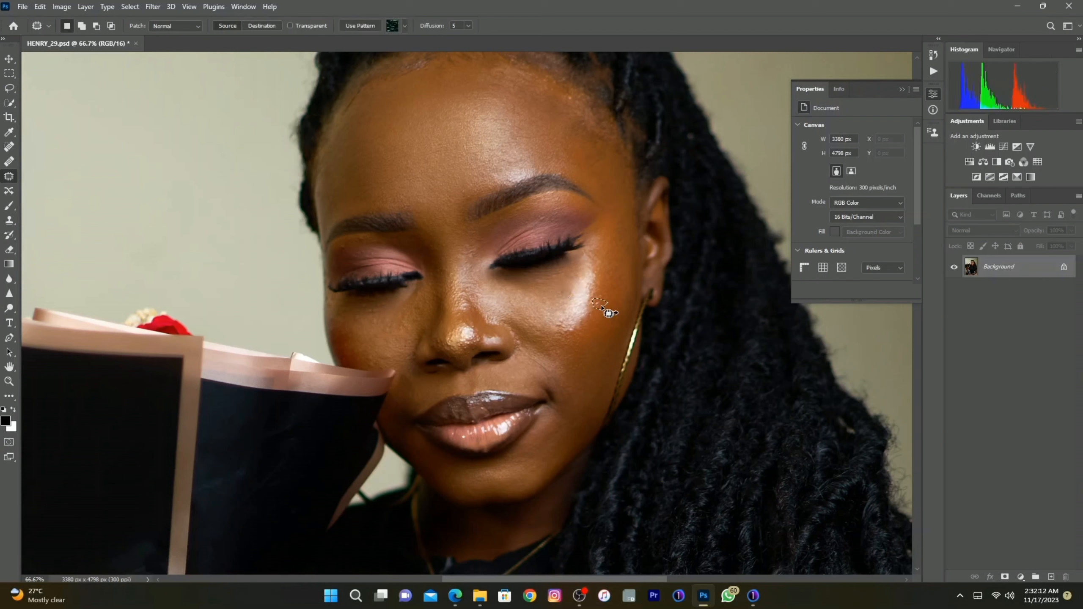
mouse_move(559, 333)
mouse_down()
mouse_move(577, 337)
mouse_move(542, 320)
mouse_up()
key(ctrl+d)
key(ctrl+d)
scroll(541, 318, up, 2)
scroll(541, 317, down, 1)
scroll(540, 320, down, 1)
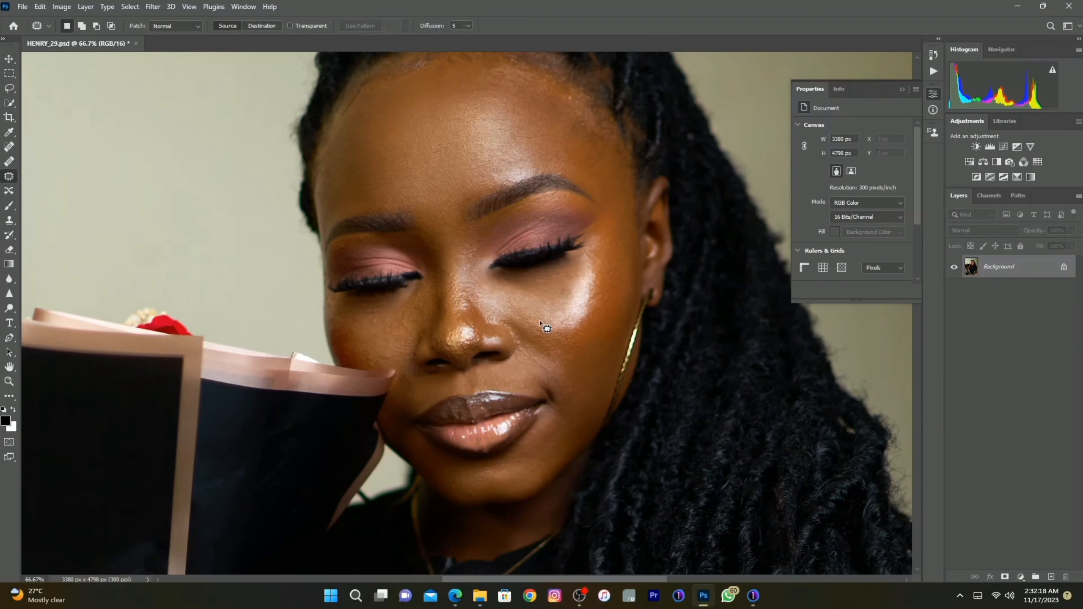
Build a frequency separation group above the Background, applying Gaussian Blur to its lower layer, Layer 1.
key(z)
key(ctrl+0)
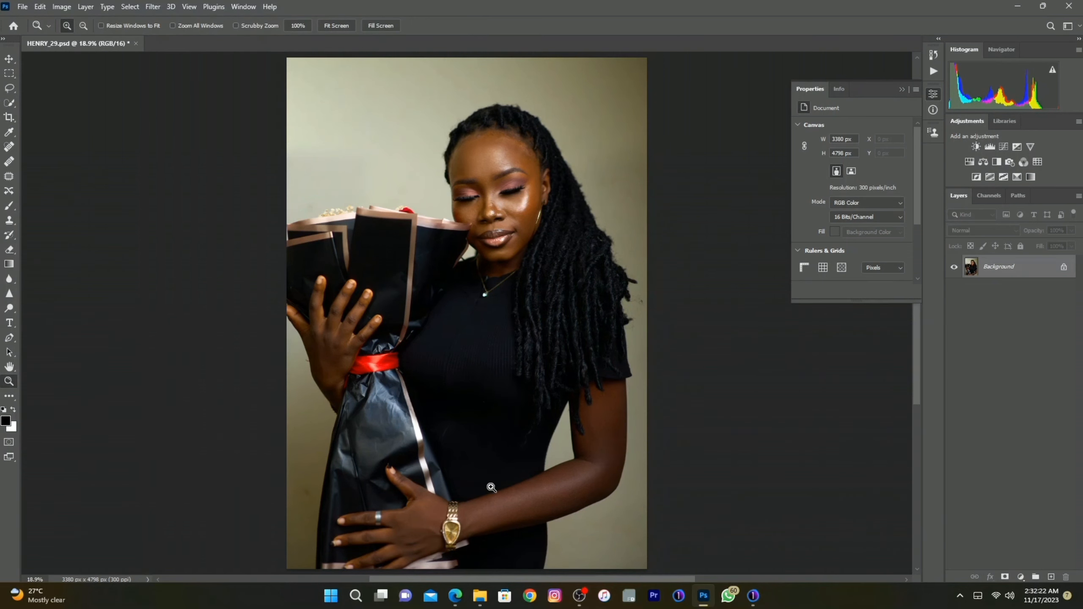
drag(429, 153, 612, 312)
scroll(429, 336, up, 3)
key(F2)
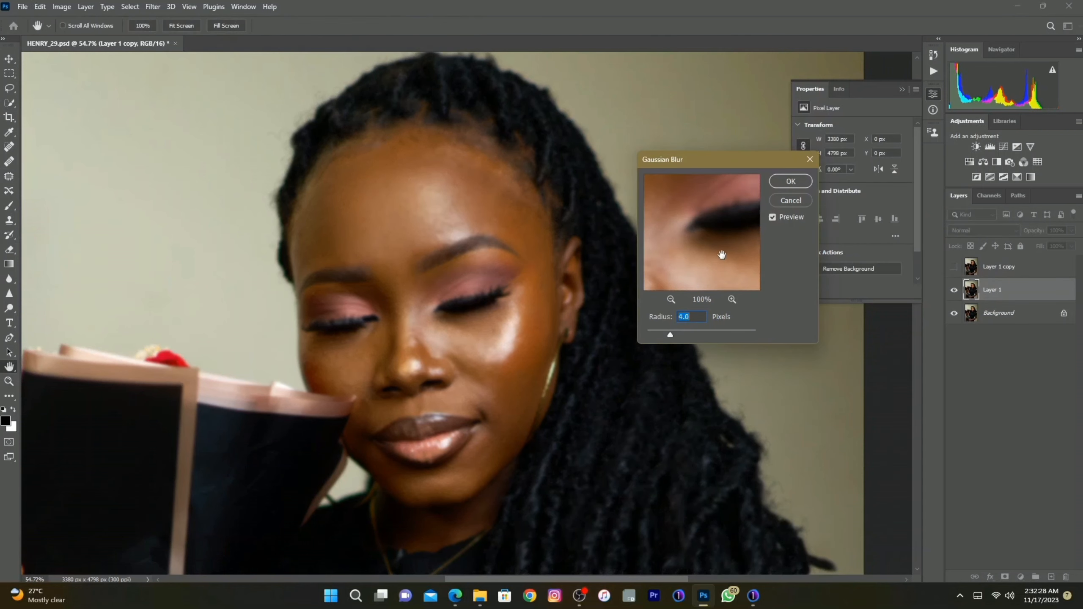
key(Down)
click(791, 181)
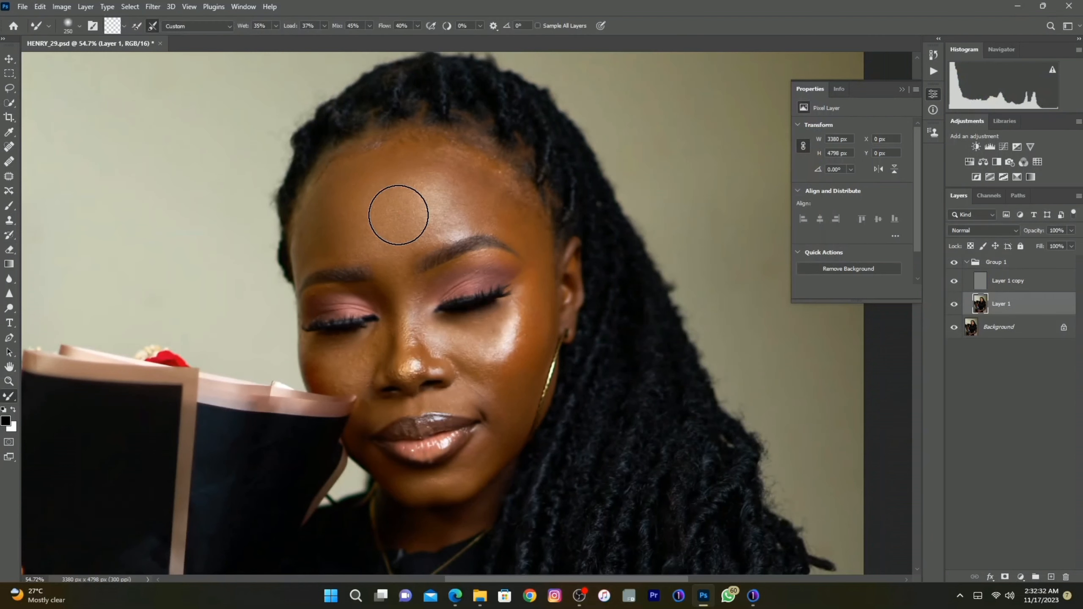
Blend the uneven tones across the middle of the forehead on Layer 1 using the Mixer Brush at about 100 to 150 px.
key(bracketleft)
key(bracketleft)
key(bracketleft)
key(bracketleft)
key(bracketleft)
key(bracketleft)
key(bracketleft)
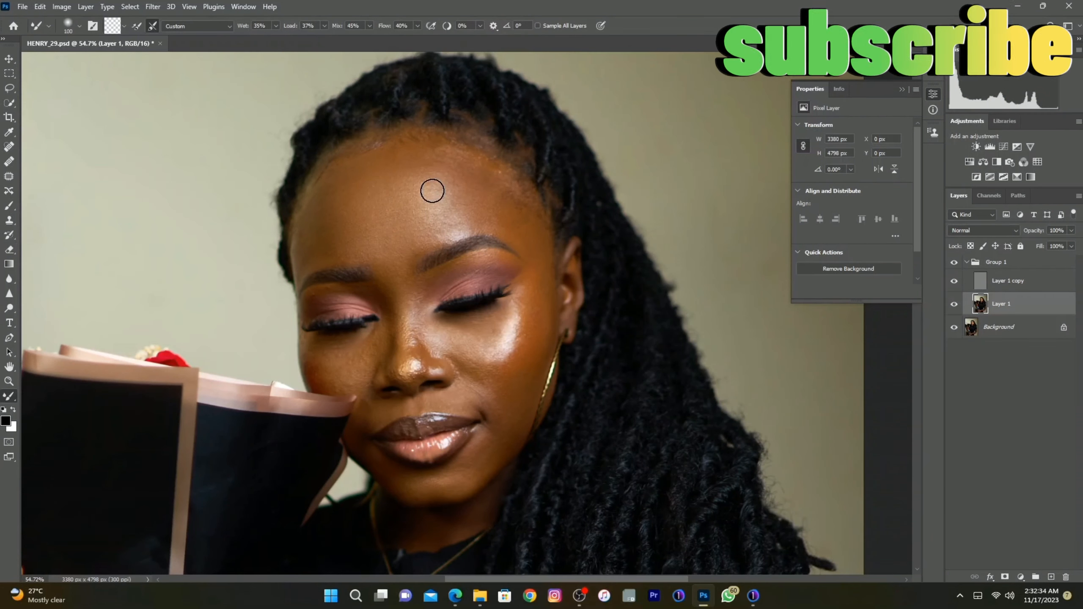
key(bracketright)
key(bracketright)
key(bracketright)
key(bracketright)
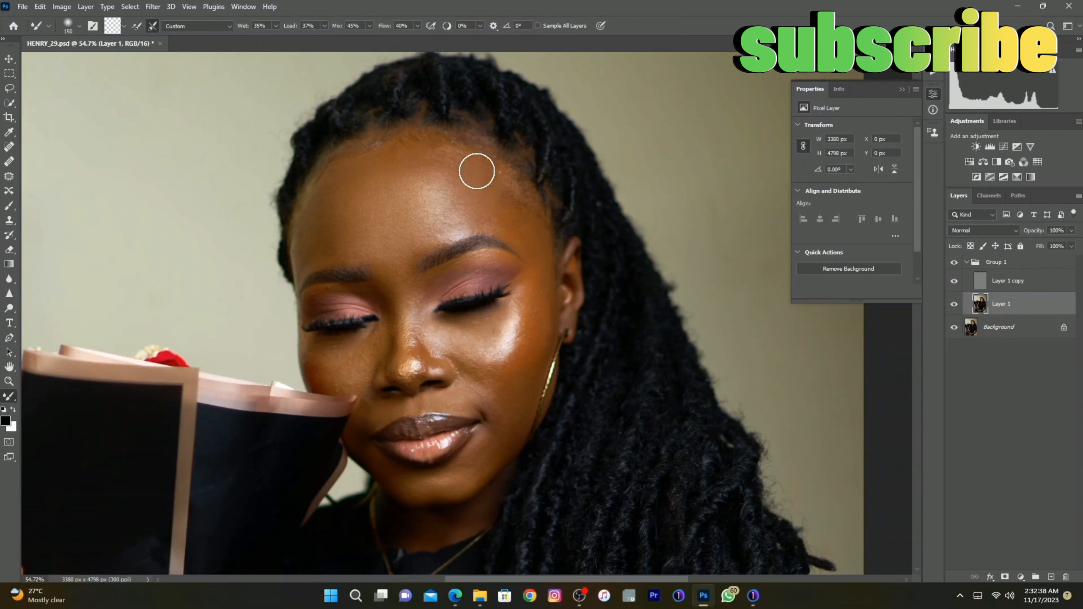
key(bracketright)
key(bracketleft)
key(bracketleft)
key(bracketleft)
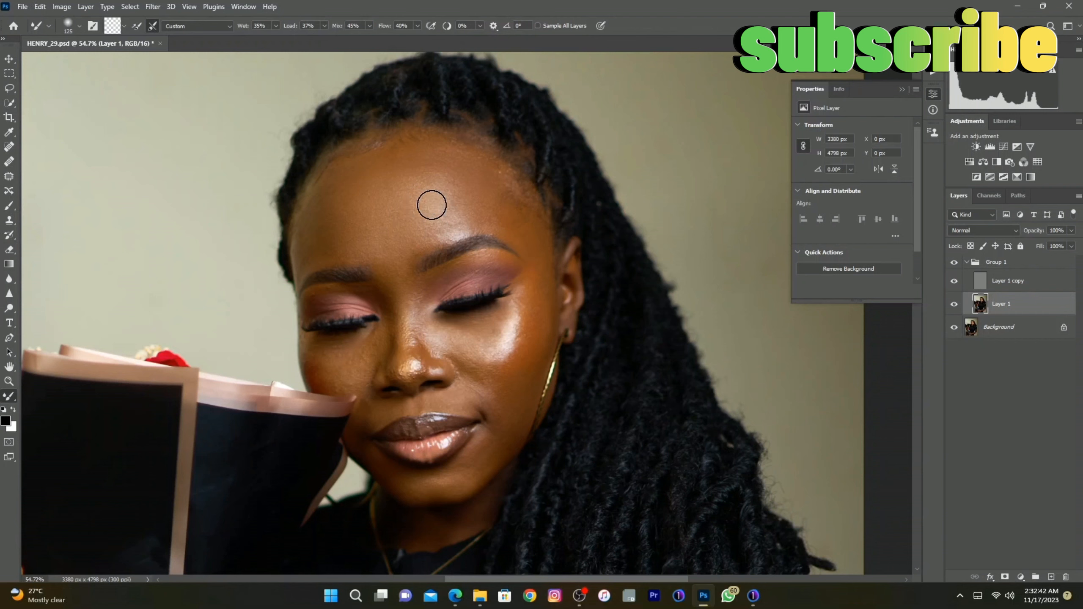
Smooth the skin just above the eyebrow nearest the bouquet with a small Mixer Brush on Layer 1.
key(bracketright)
key(bracketleft)
key(bracketleft)
key(bracketleft)
key(bracketleft)
key(bracketright)
key(bracketright)
key(bracketright)
key(bracketright)
key(bracketleft)
key(bracketleft)
key(bracketright)
mouse_move(335, 253)
mouse_down()
mouse_move(358, 261)
mouse_move(341, 258)
mouse_up()
Blend the side of the forehead near the bouquet-side temple using a larger Mixer Brush of about 150 to 250 px.
key(bracketright)
key(bracketright)
key(bracketright)
key(bracketright)
key(bracketright)
key(bracketright)
key(bracketright)
key(bracketright)
key(bracketleft)
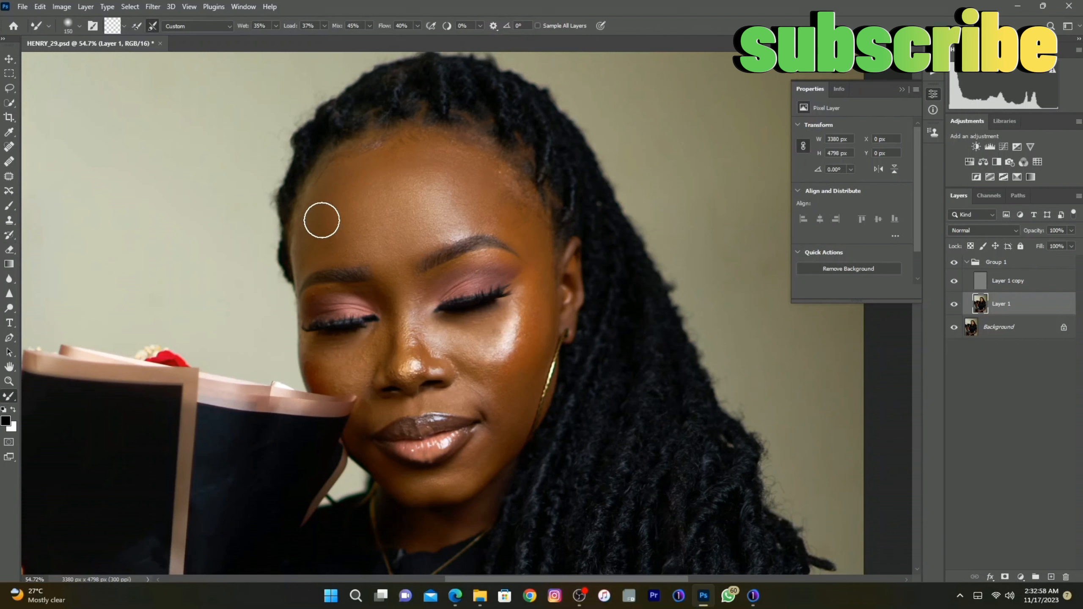
key(bracketright)
key(bracketright)
key(bracketright)
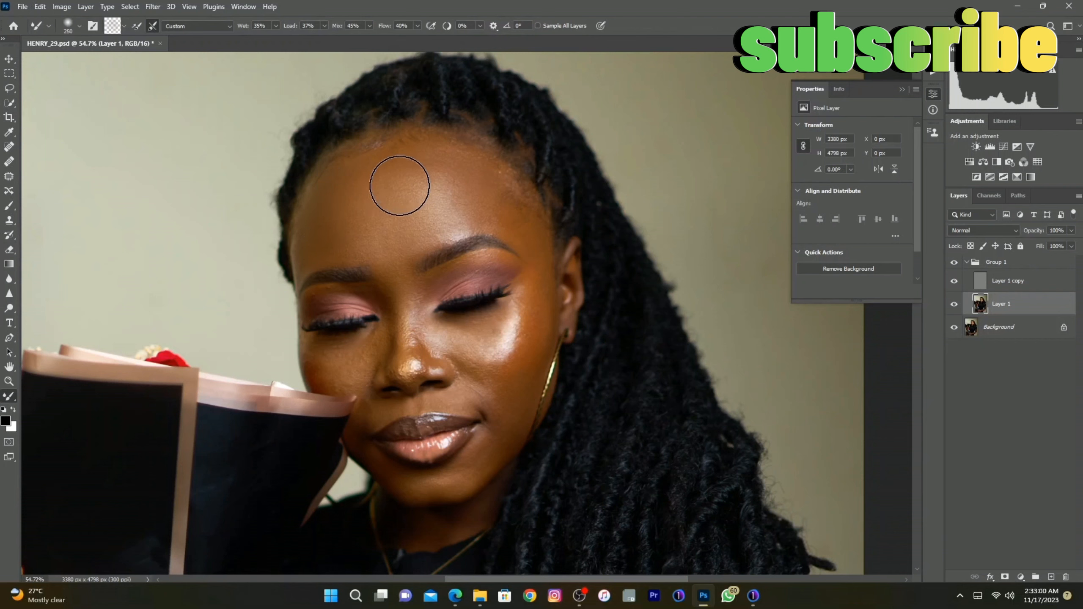
Blend the upper forehead below the hairline with the Mixer Brush at about 150 px, and continue to the hand wearing the watch.
key(bracketleft)
key(bracketleft)
key(bracketleft)
key(bracketleft)
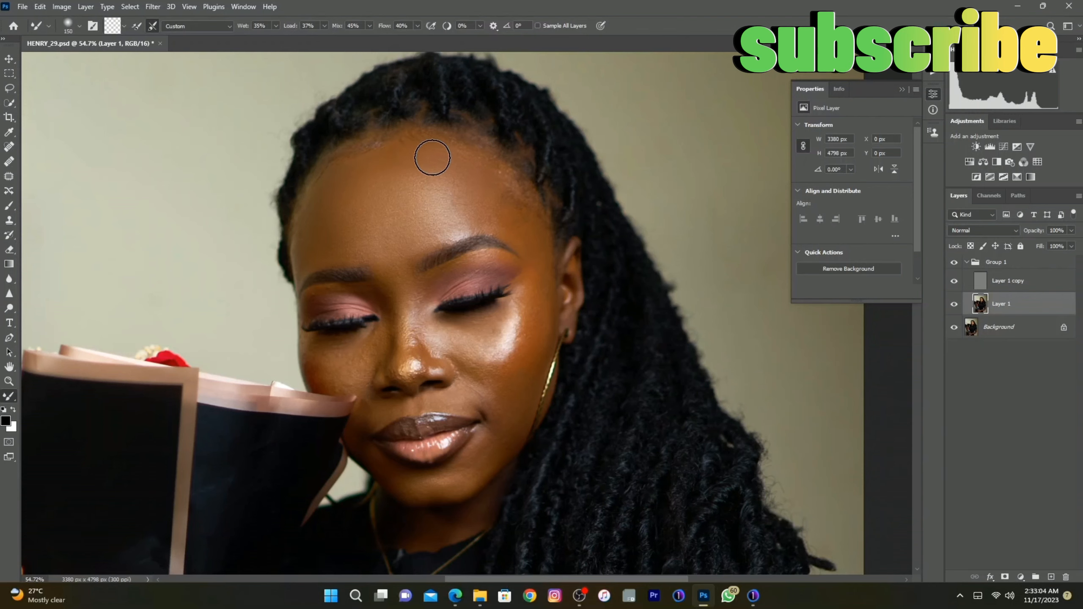
key(bracketright)
key(bracketright)
key(bracketleft)
key(bracketleft)
scroll(507, 196, down, 2)
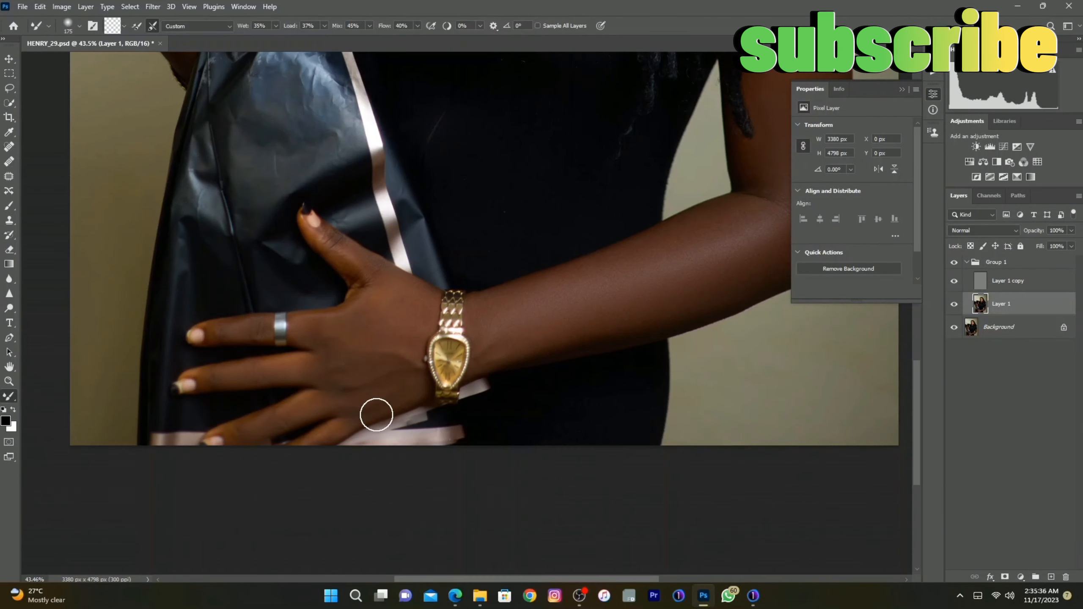
Fit the whole portrait in view and lasso an area of the bare arm just above the elbow with a 4 px feather.
key(z)
key(ctrl+0)
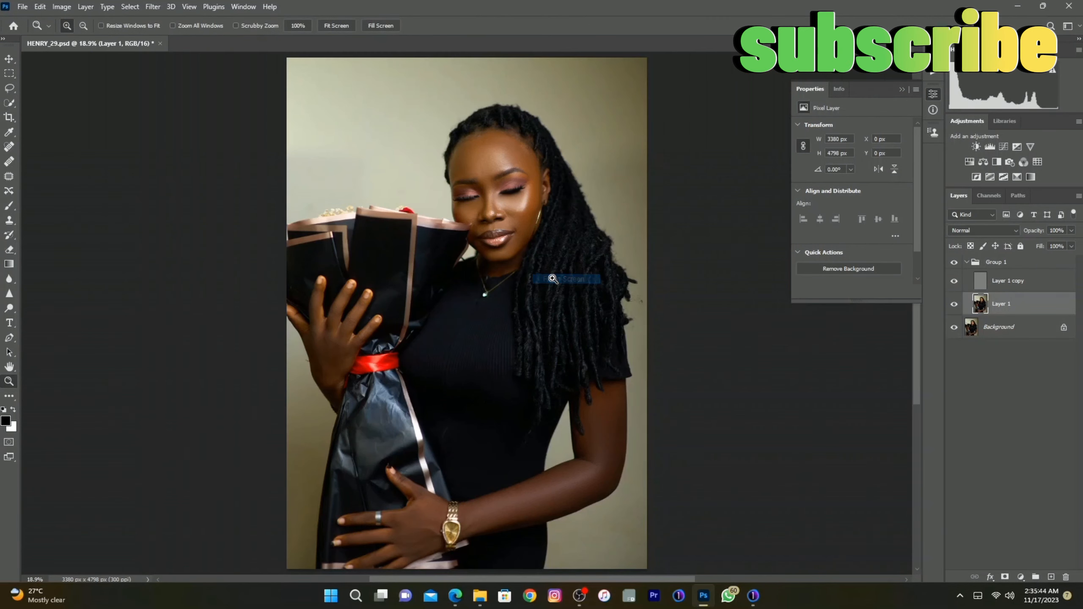
click(9, 88)
mouse_move(610, 421)
mouse_down()
mouse_move(591, 478)
mouse_move(614, 422)
mouse_up()
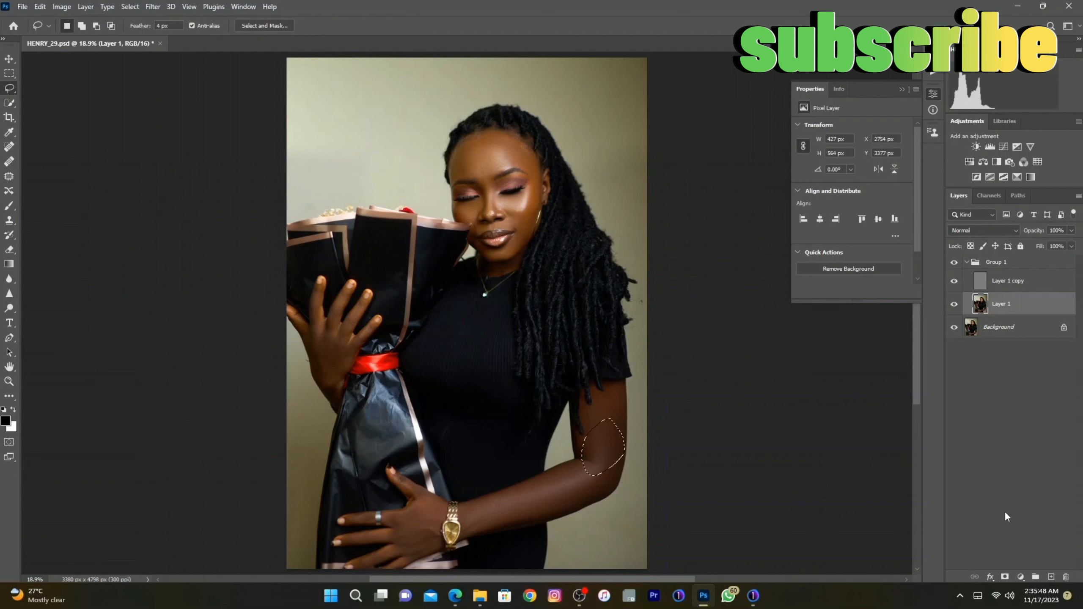
Add a Selective Color adjustment layer from the selection, with Reds at Cyan -24, Magenta -23, Yellow +21 and Black +11.
click(1004, 512)
click(1022, 576)
click(1022, 569)
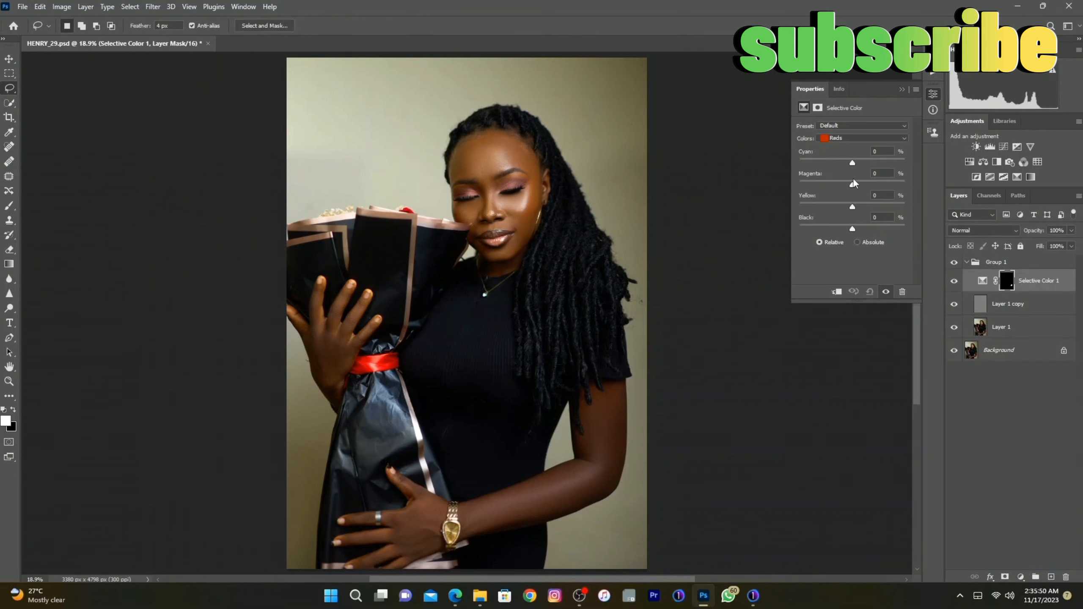
drag(852, 184, 839, 187)
Paint white on the Selective Color mask over the arm and both hands with a soft 900 px brush.
click(9, 206)
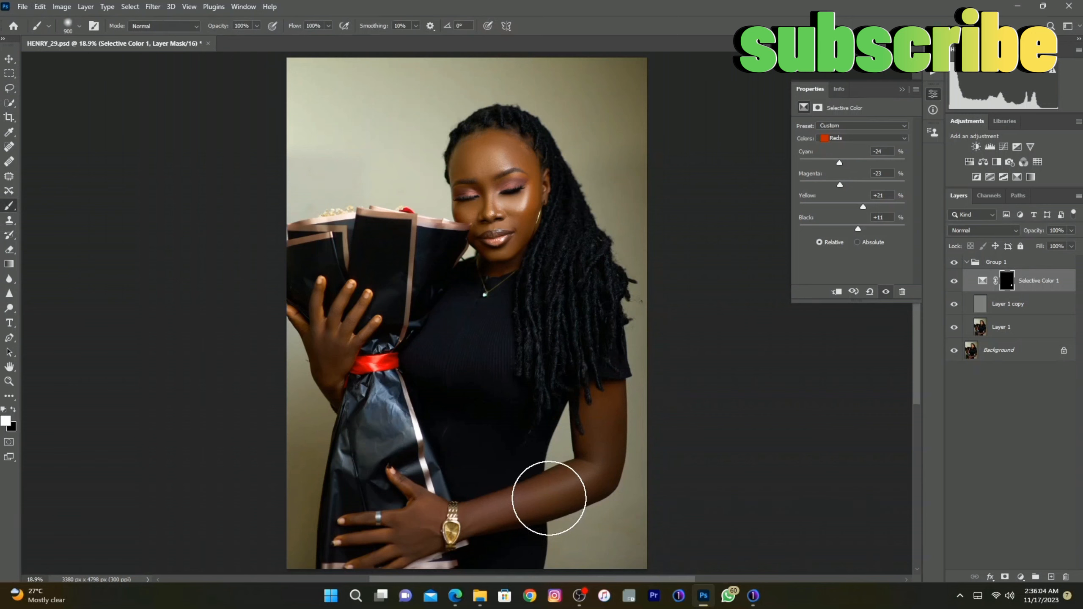
mouse_move(411, 540)
mouse_down()
mouse_move(368, 545)
mouse_move(397, 501)
mouse_move(365, 560)
mouse_move(363, 527)
mouse_up()
mouse_move(353, 375)
mouse_down()
mouse_move(343, 309)
mouse_move(338, 387)
mouse_move(319, 310)
mouse_move(340, 351)
mouse_up()
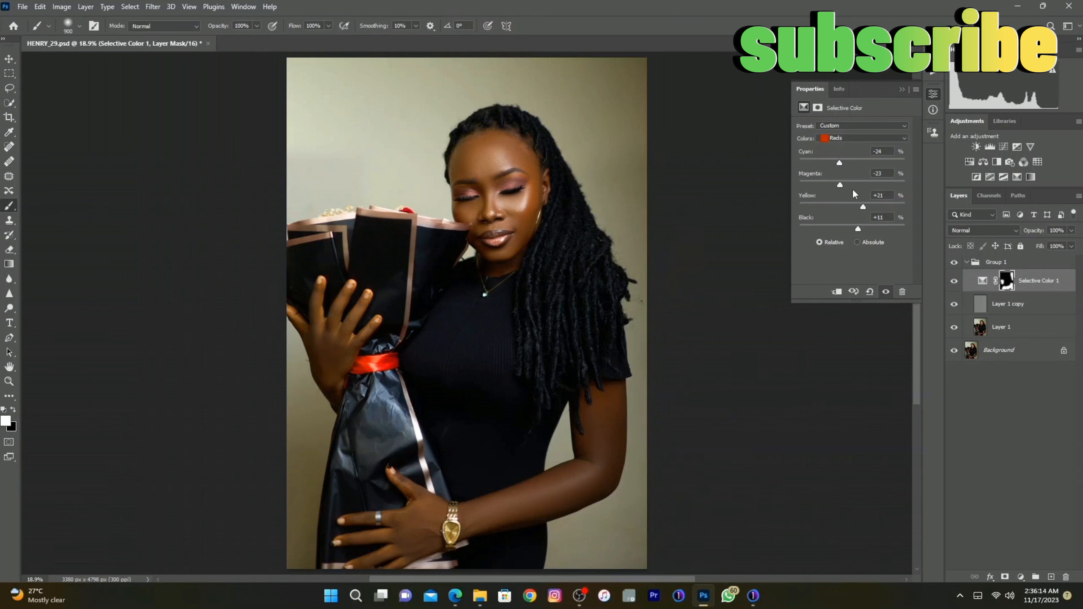
Set the Selective Color Yellows to Cyan -6, Magenta +1 and Black -1, comparing the image with the adjustment hidden.
click(850, 139)
click(850, 156)
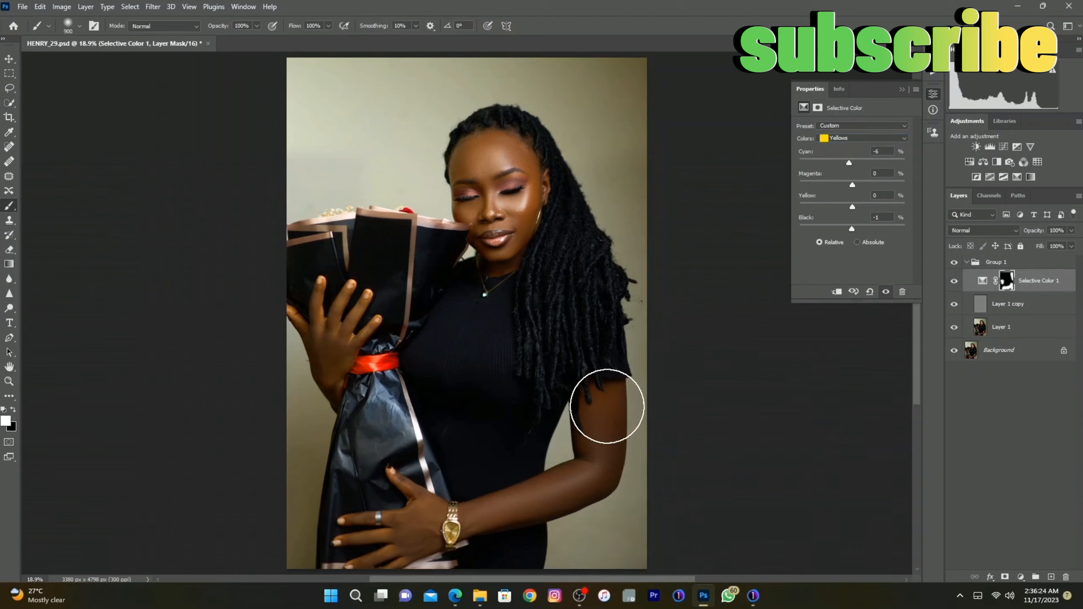
click(954, 282)
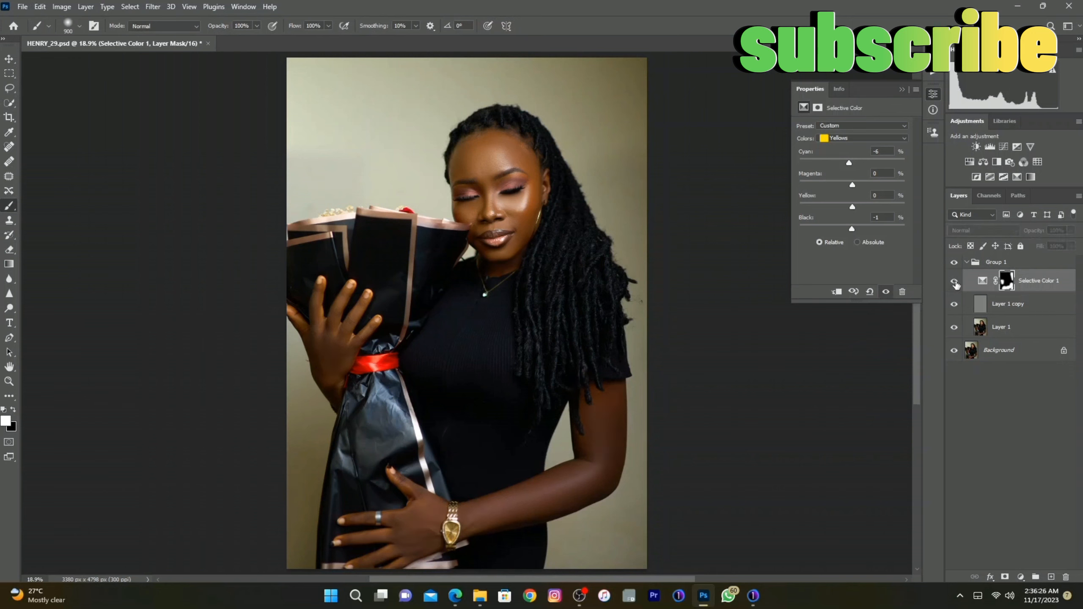
click(834, 185)
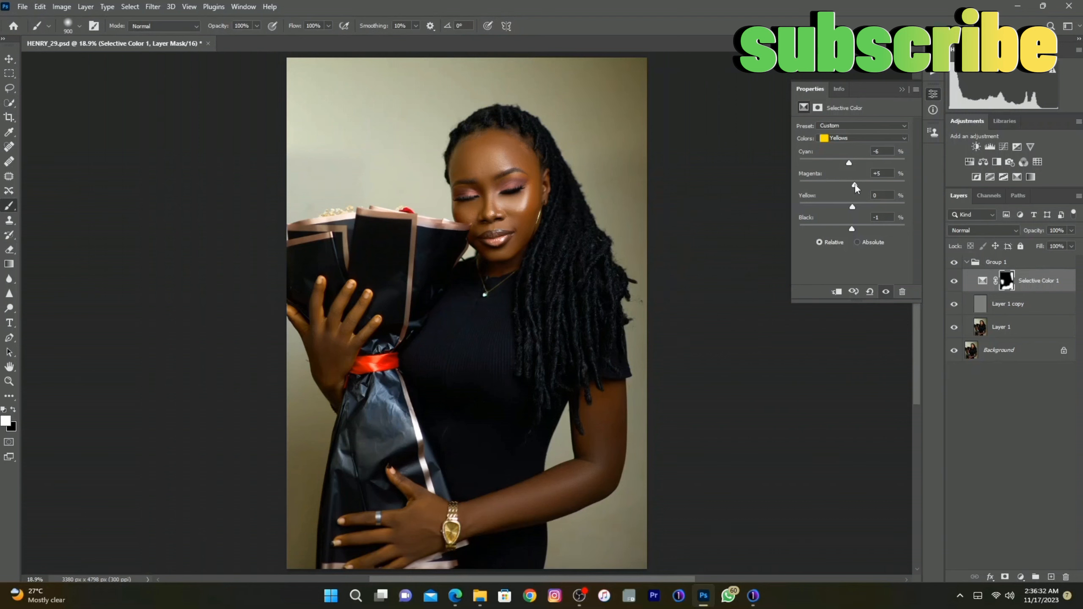
click(9, 381)
right_click(616, 210)
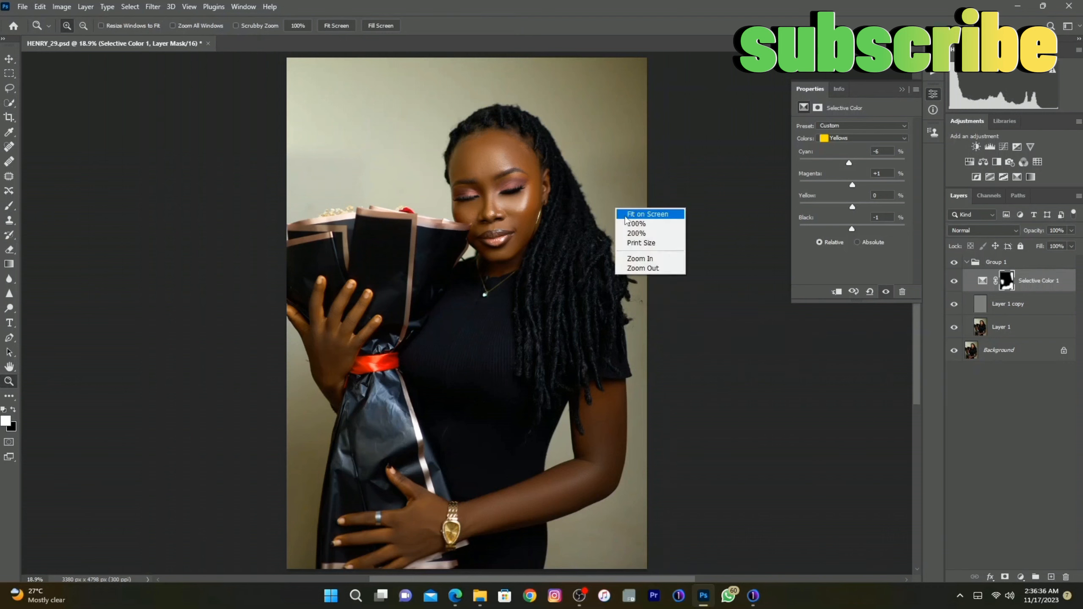
click(626, 214)
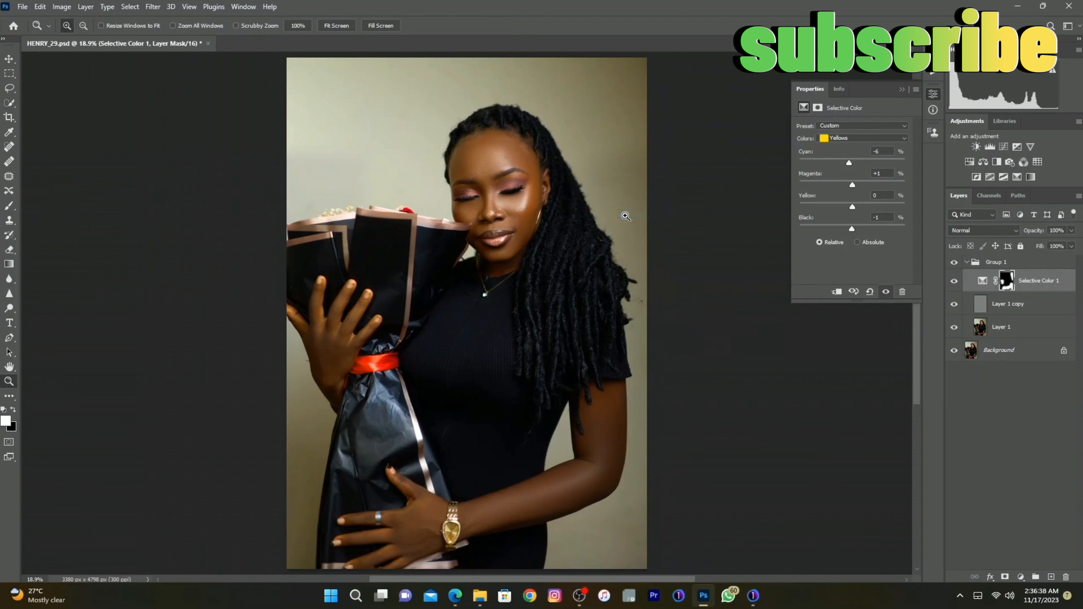